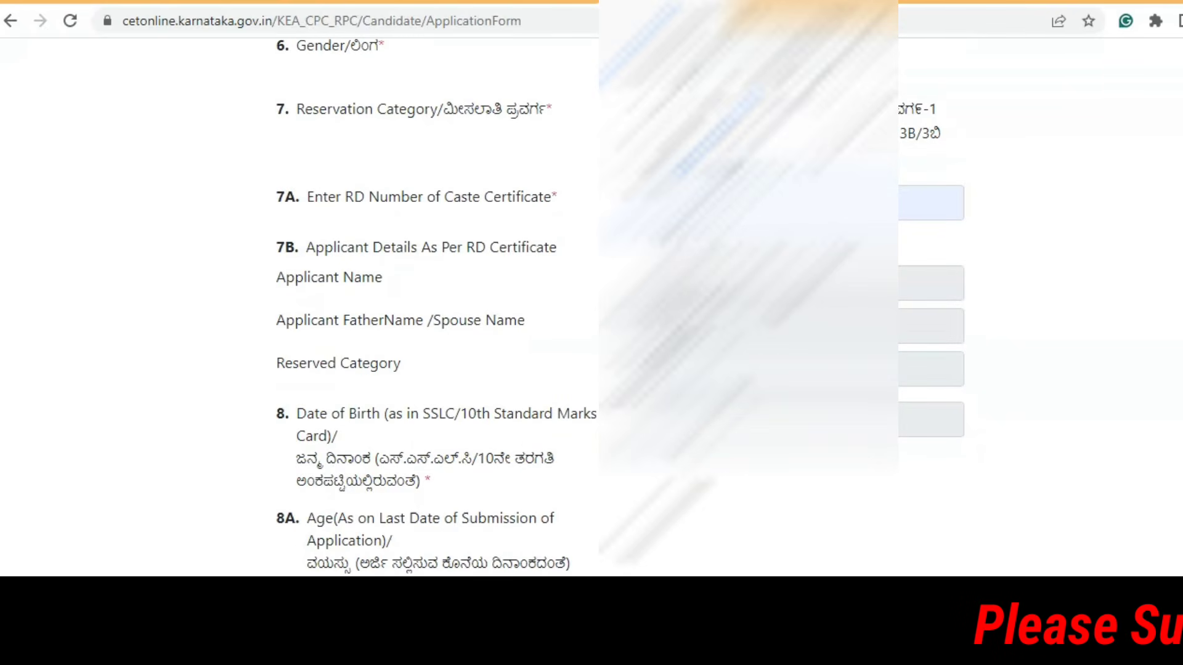
Step: Scroll through the remaining questions down to the declaration below the annual-income question
scroll(431, 308, down, 1)
scroll(431, 308, down, 3)
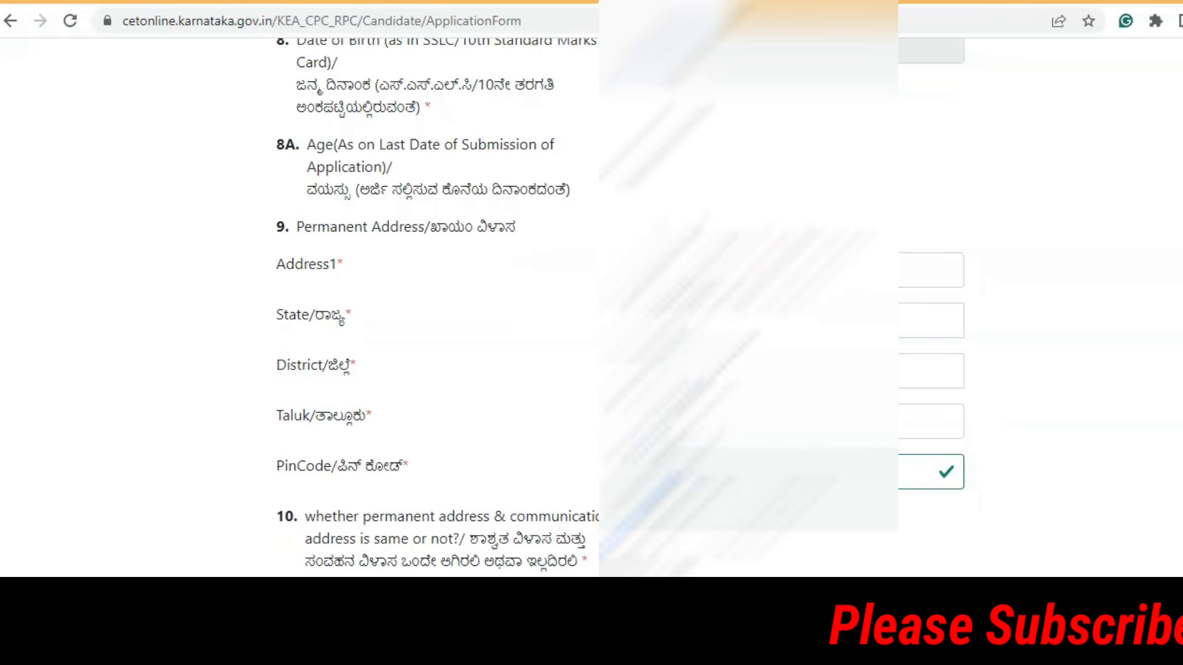
scroll(431, 308, down, 1)
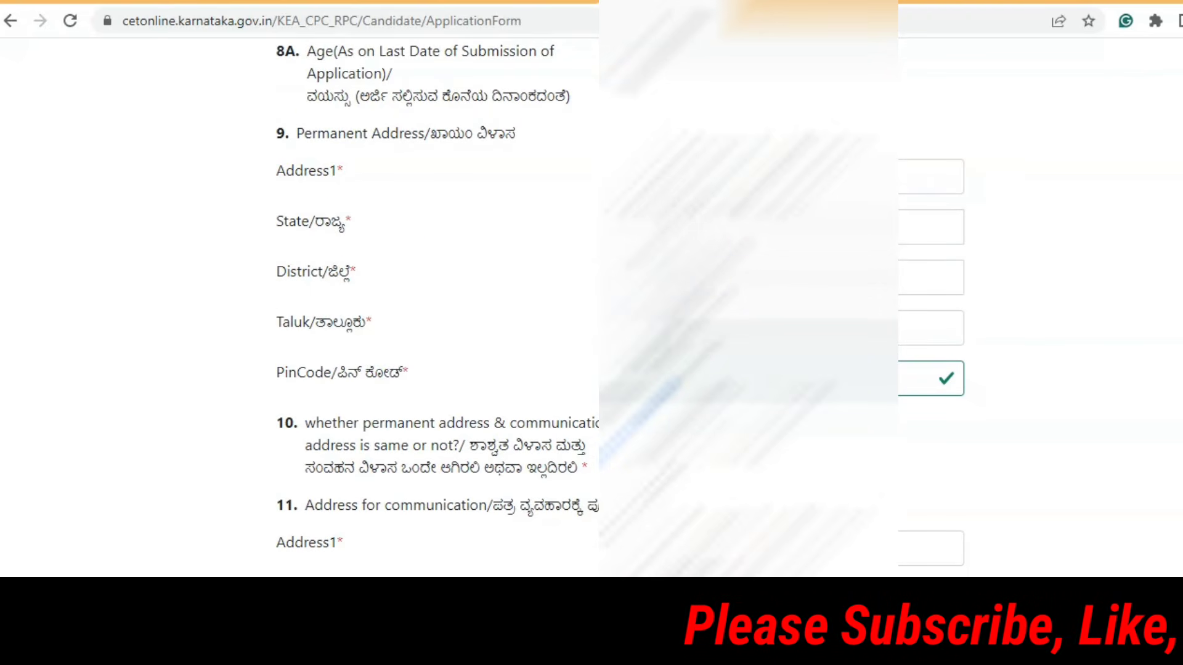
scroll(432, 308, down, 4)
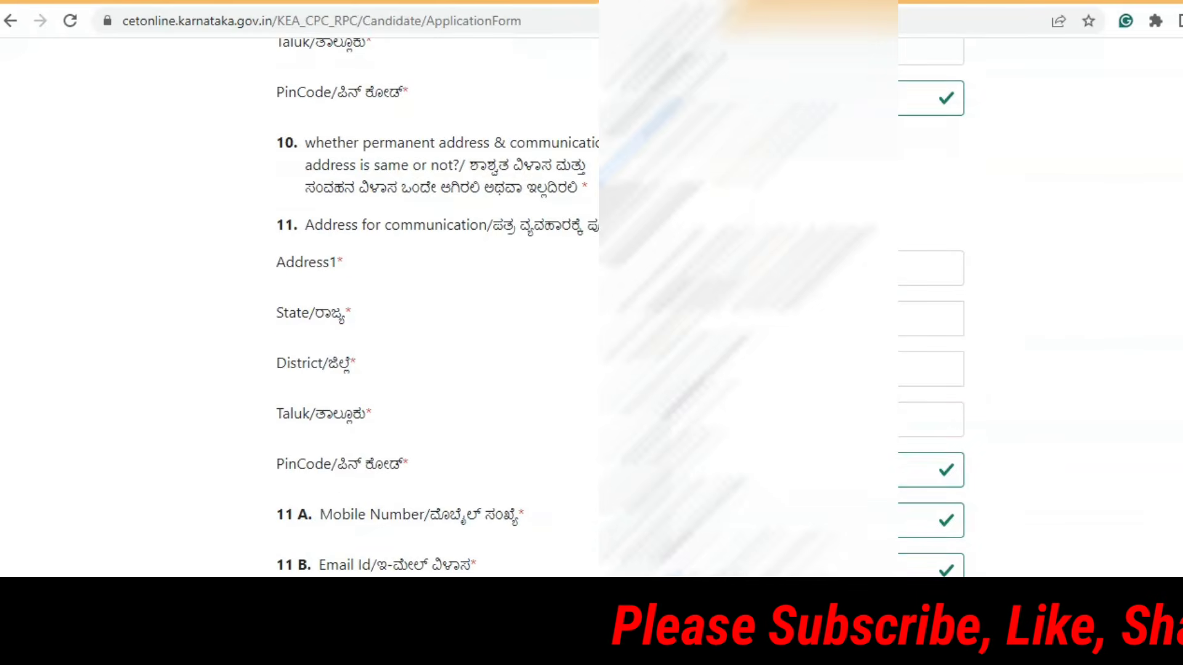
scroll(432, 308, down, 7)
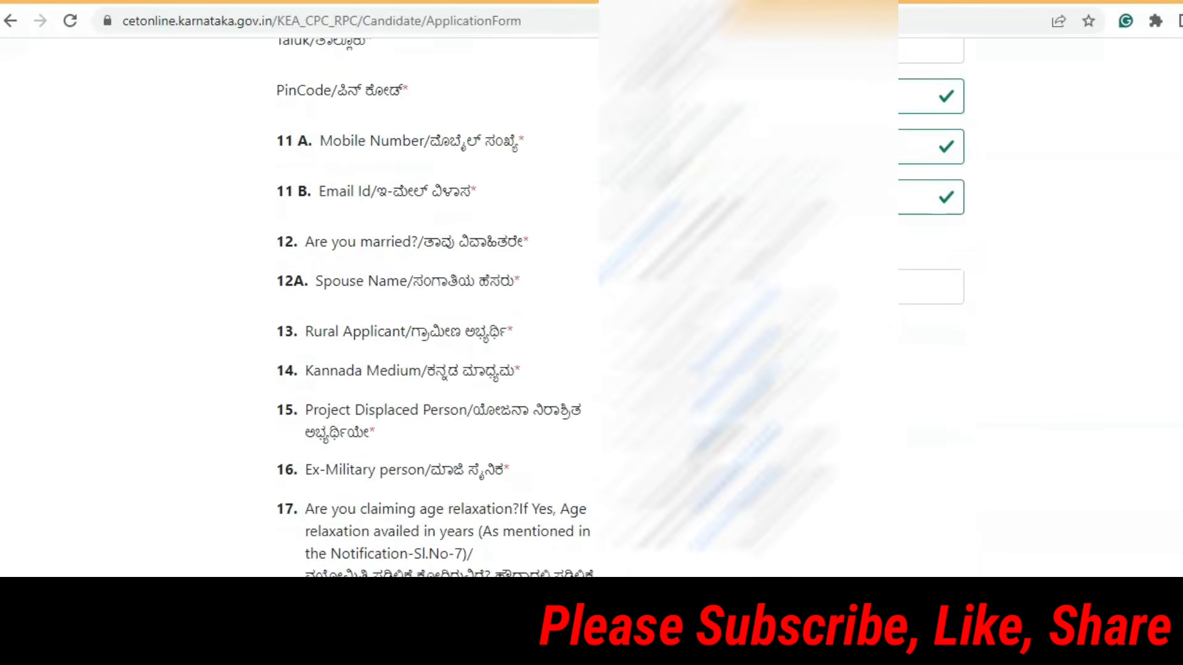
scroll(431, 307, down, 5)
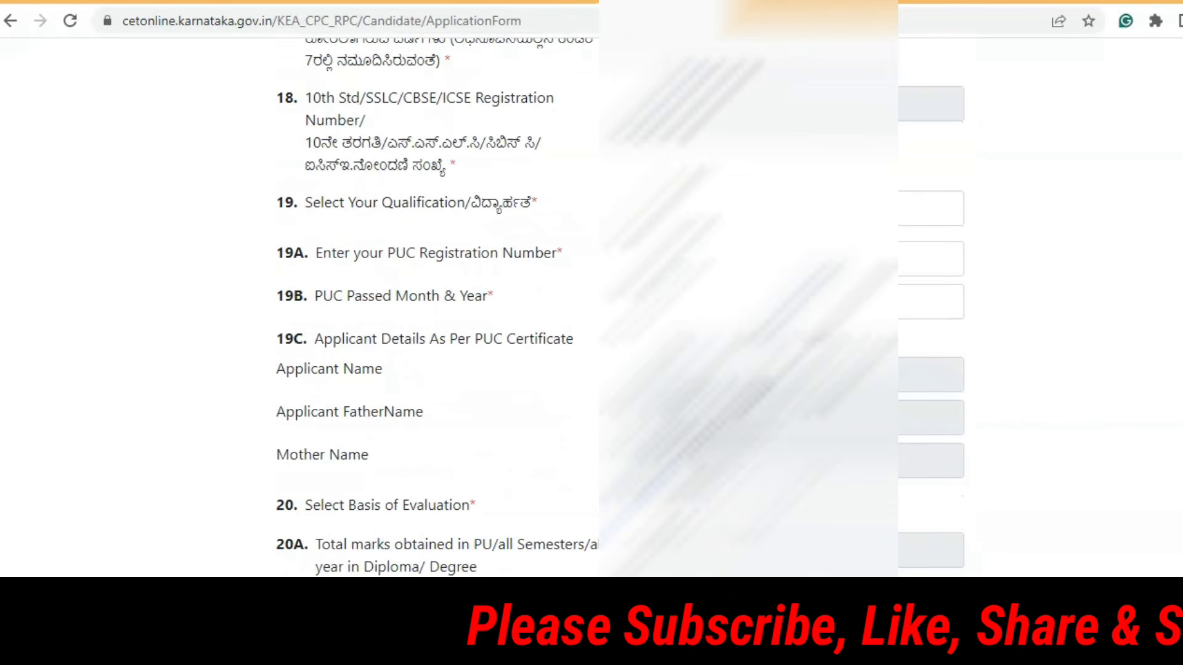
scroll(432, 308, up, 3)
scroll(431, 308, down, 3)
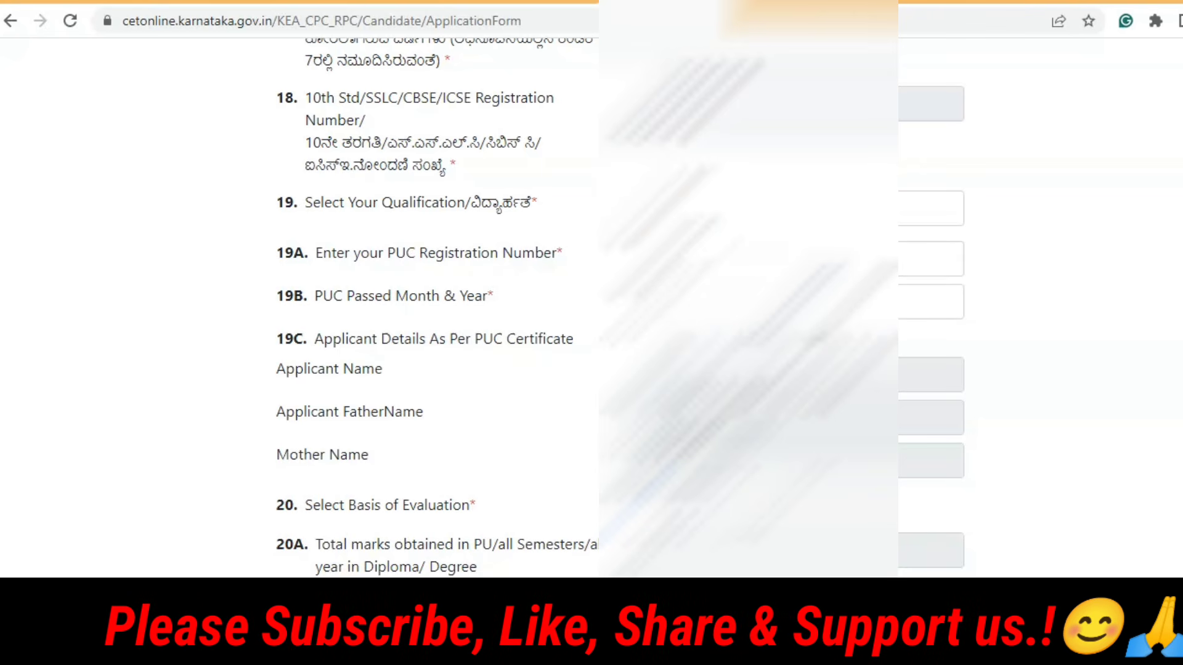
scroll(431, 308, down, 3)
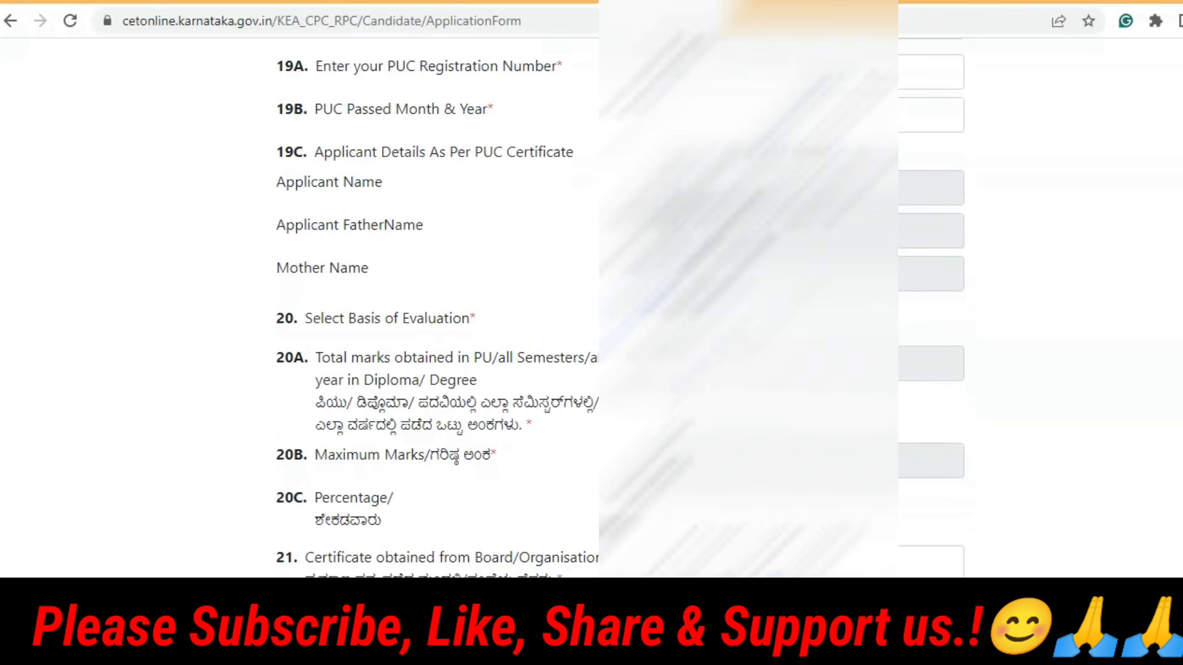
scroll(431, 308, down, 3)
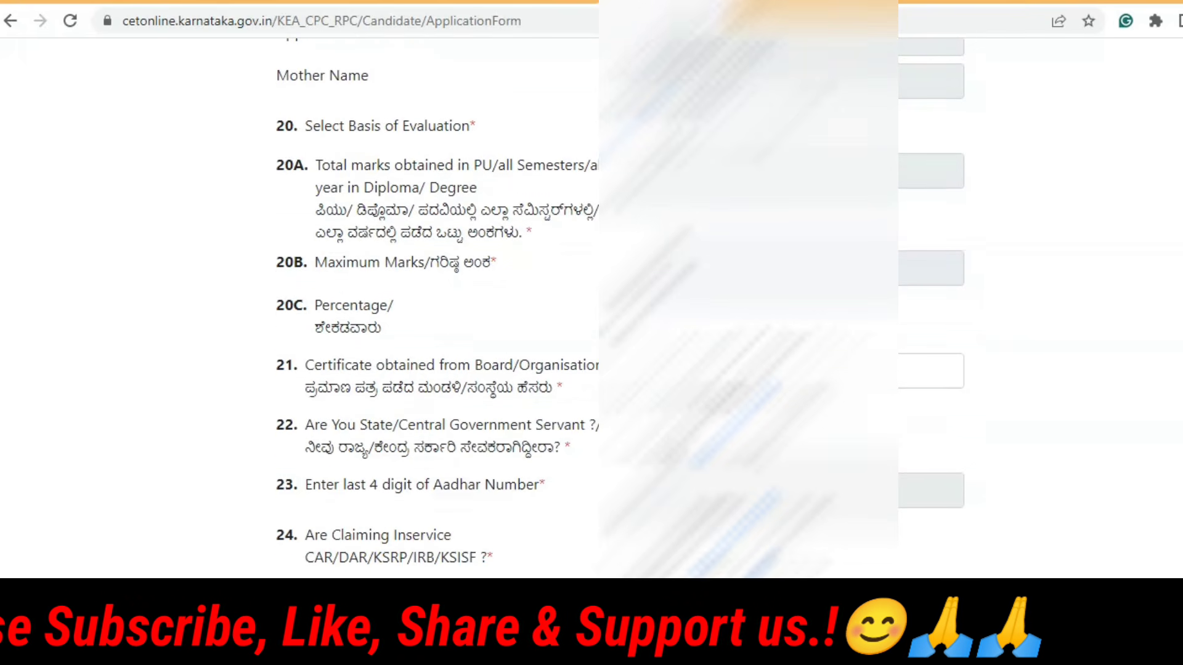
scroll(432, 308, down, 1)
scroll(431, 308, down, 1)
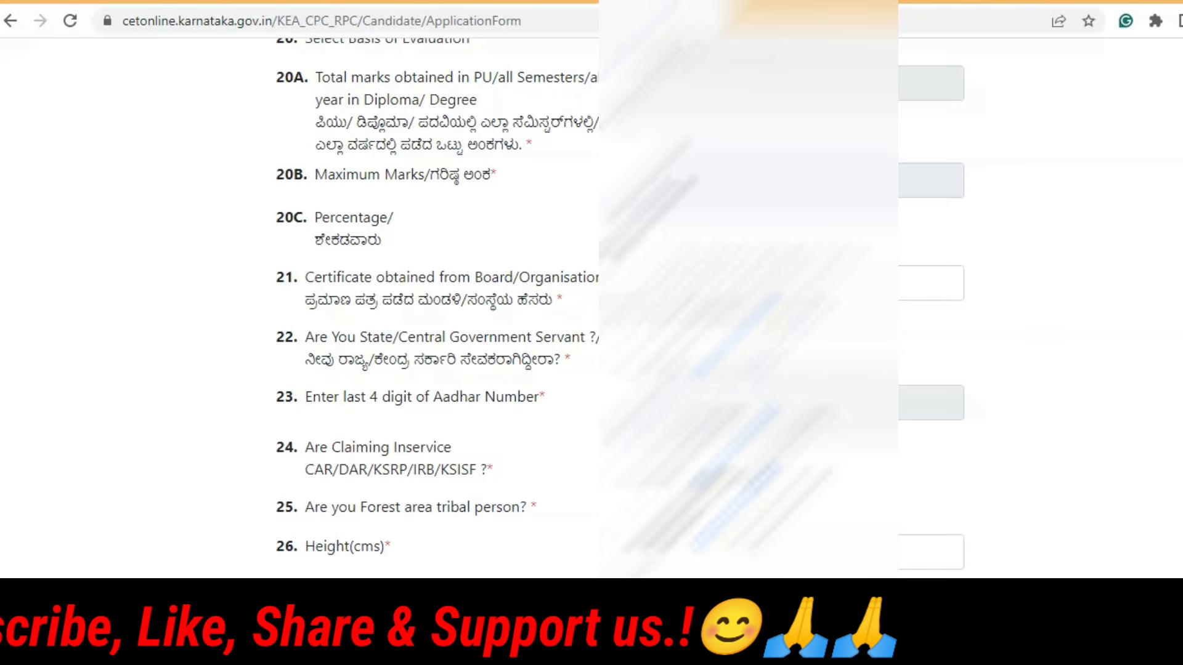
scroll(432, 308, down, 3)
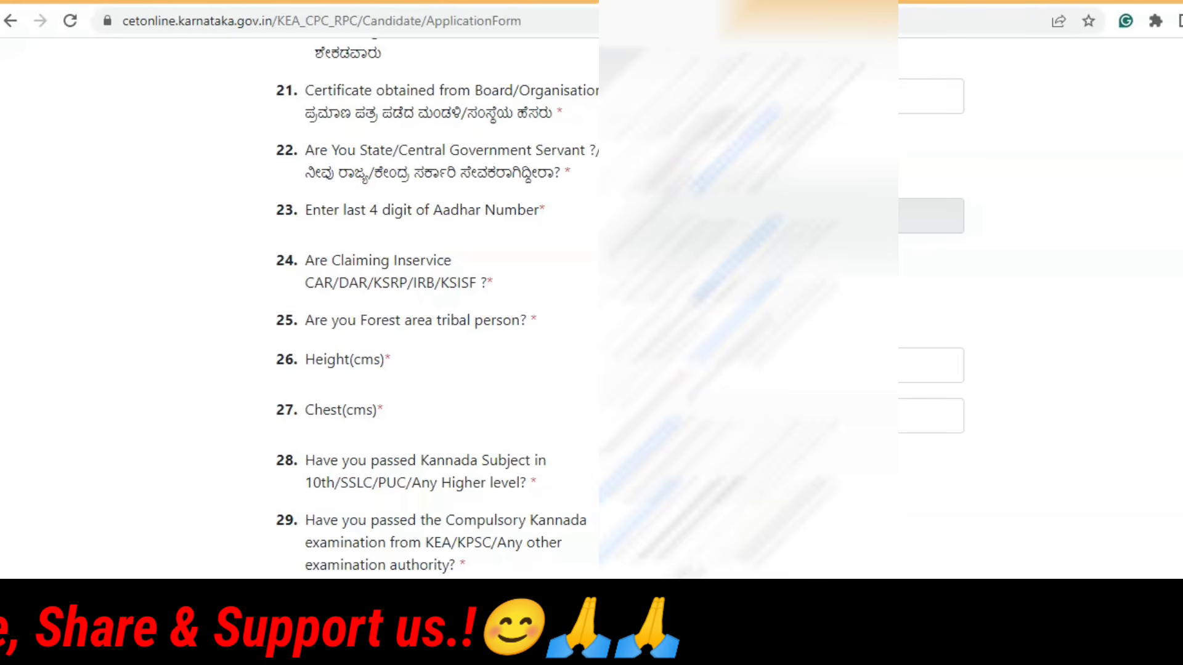
scroll(431, 308, down, 8)
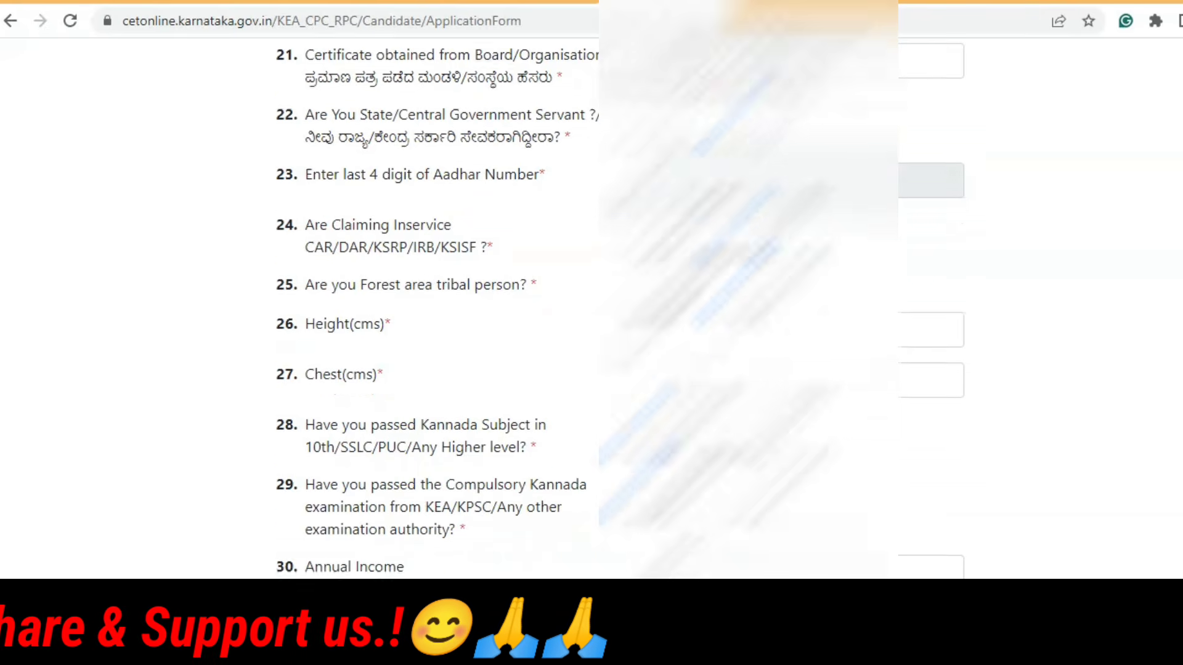
scroll(431, 307, up, 3)
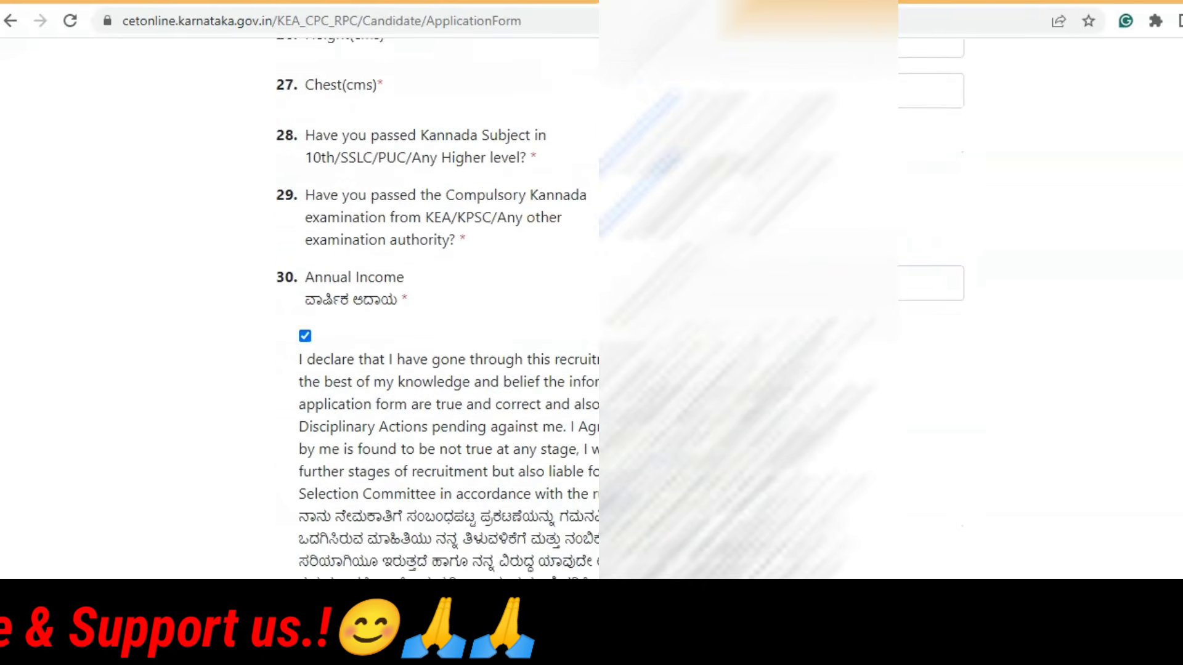
scroll(432, 308, down, 3)
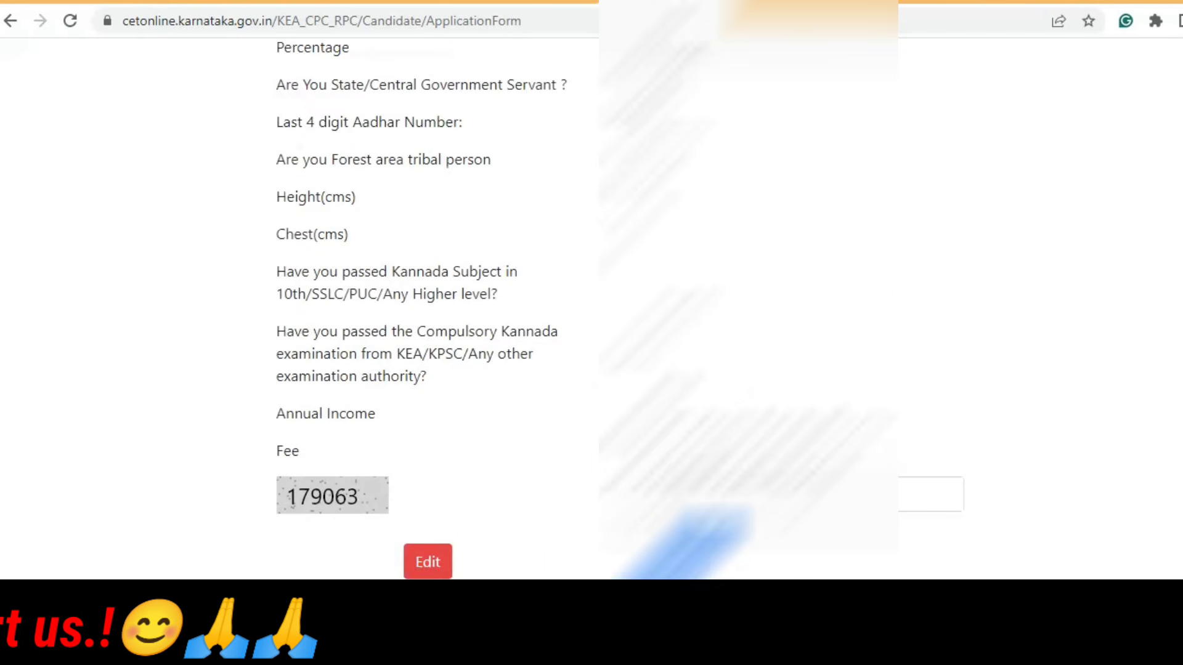
Step: Scroll through the application preview to check the entered details
scroll(431, 308, up, 15)
scroll(431, 308, up, 10)
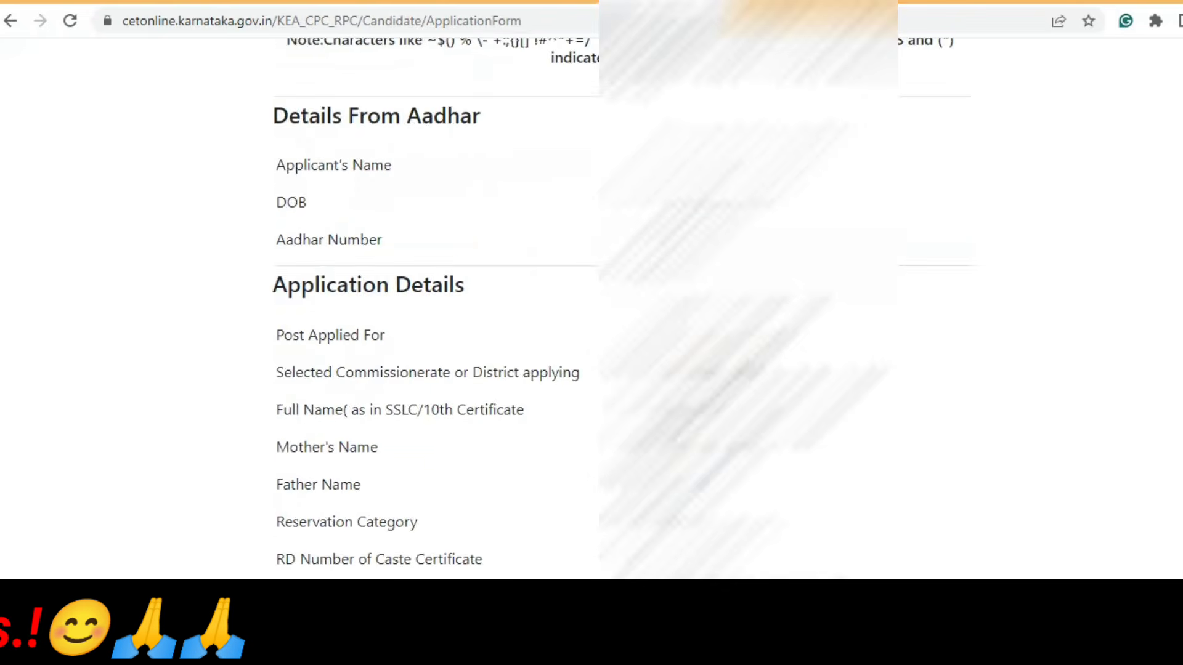
scroll(431, 308, down, 9)
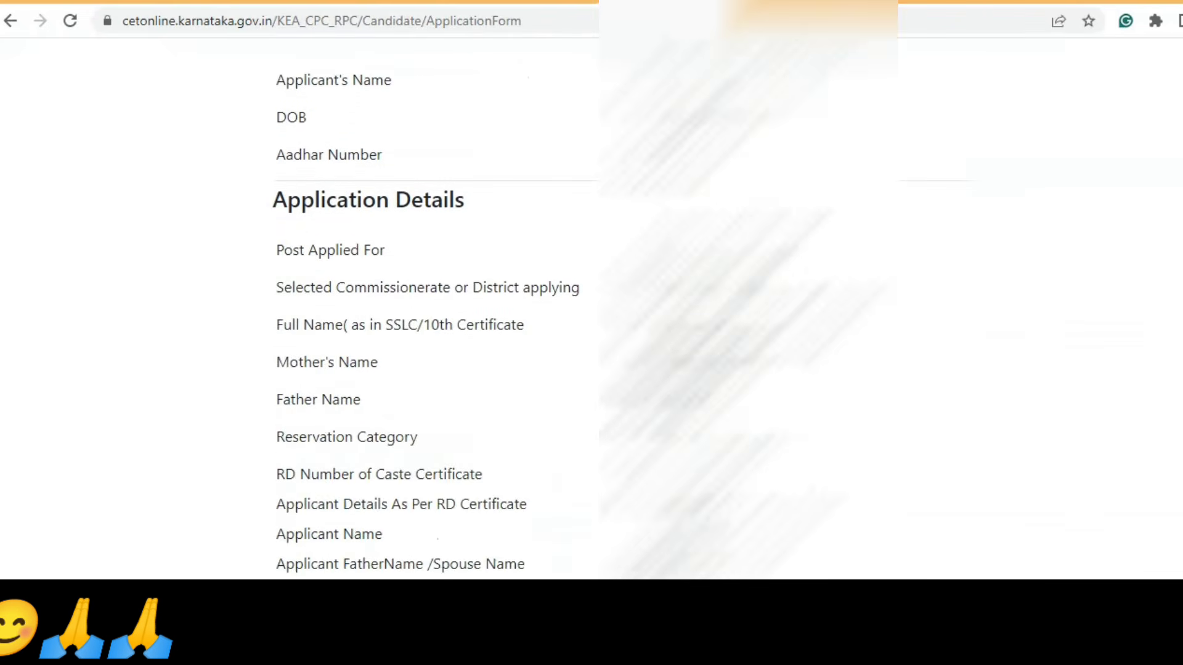
scroll(431, 308, down, 4)
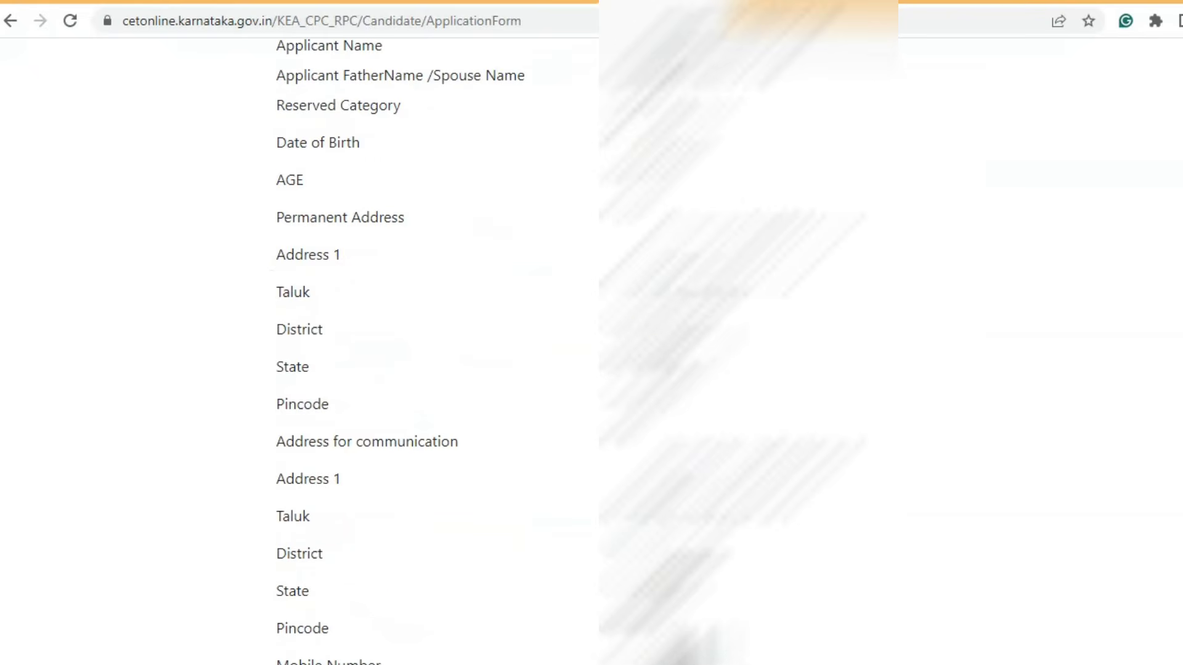
scroll(431, 308, down, 10)
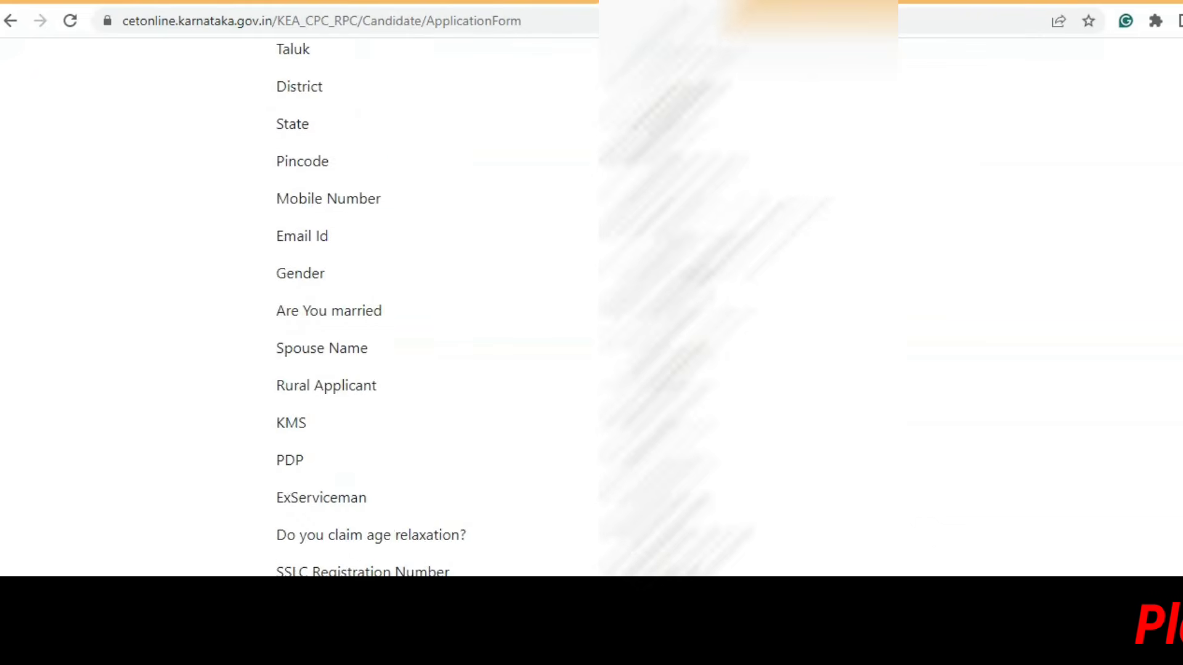
scroll(431, 308, down, 9)
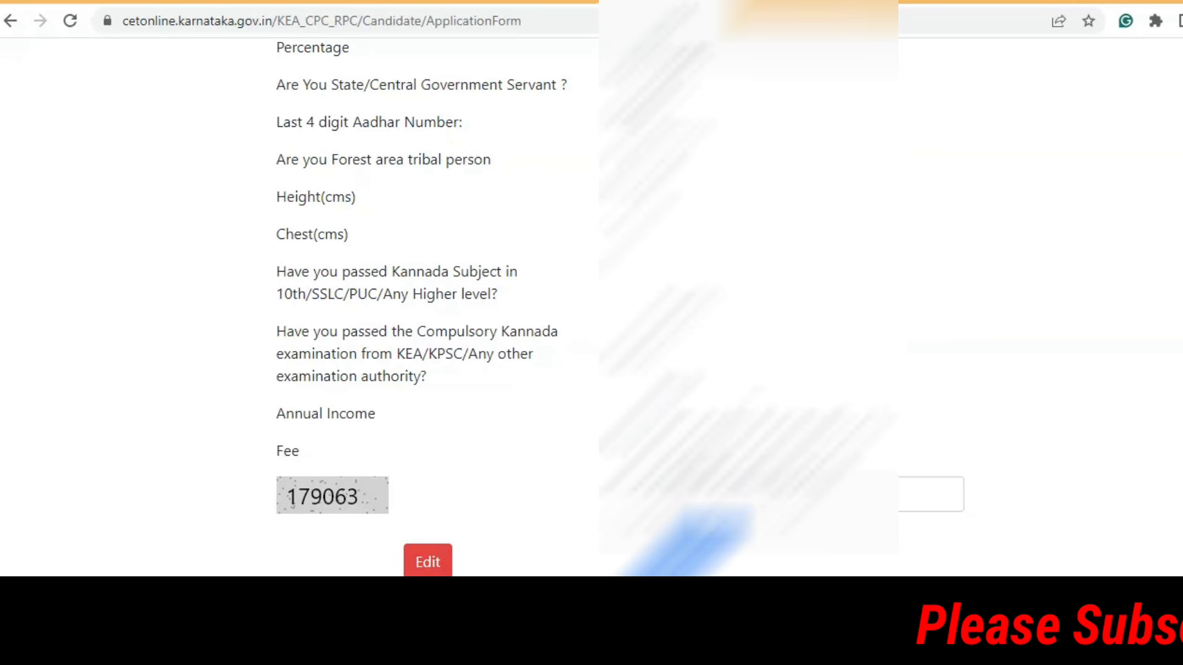
scroll(431, 308, up, 20)
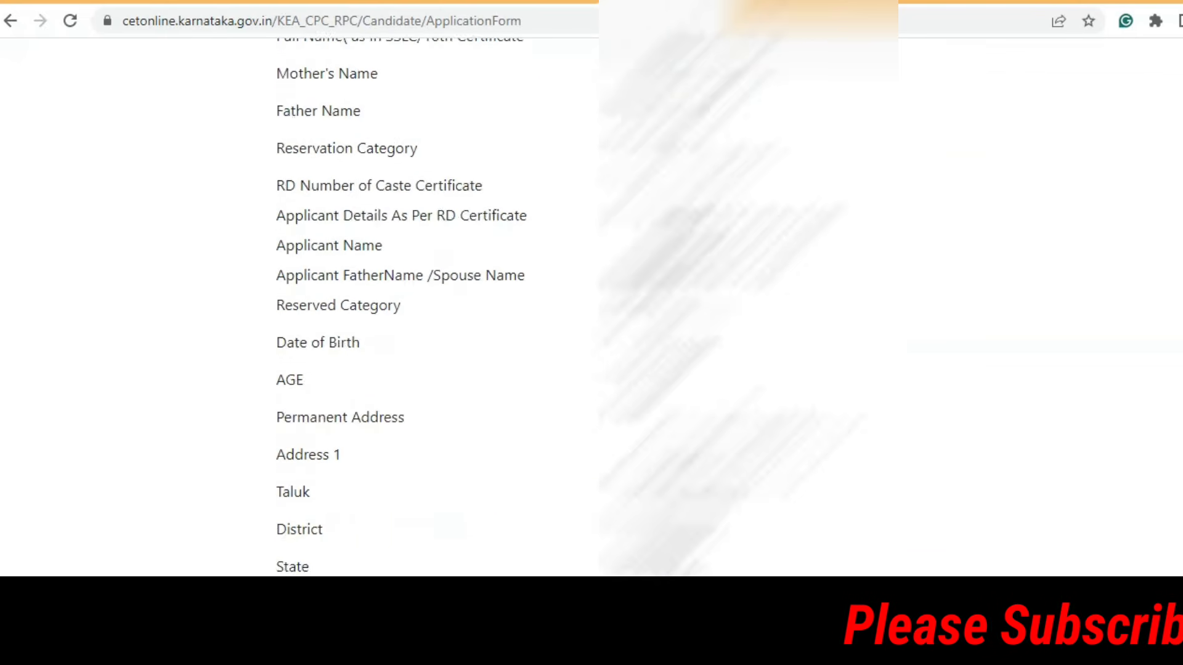
scroll(431, 308, down, 20)
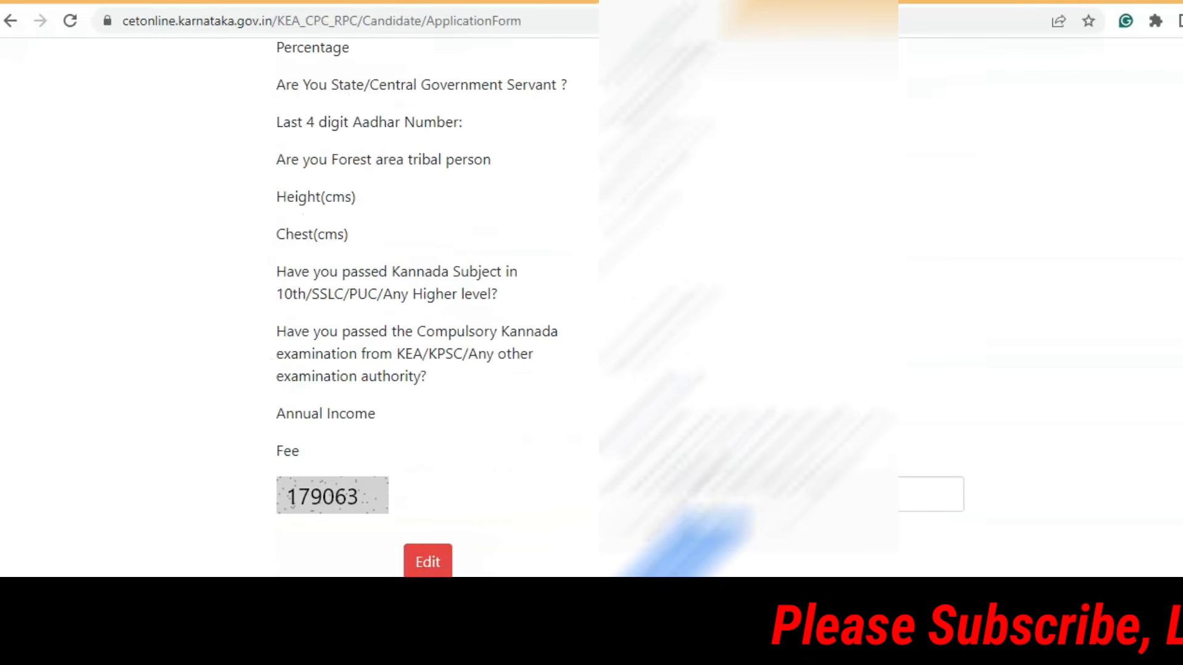
Step: Enter the captcha code and submit the application to receive an Application ID
click(668, 494)
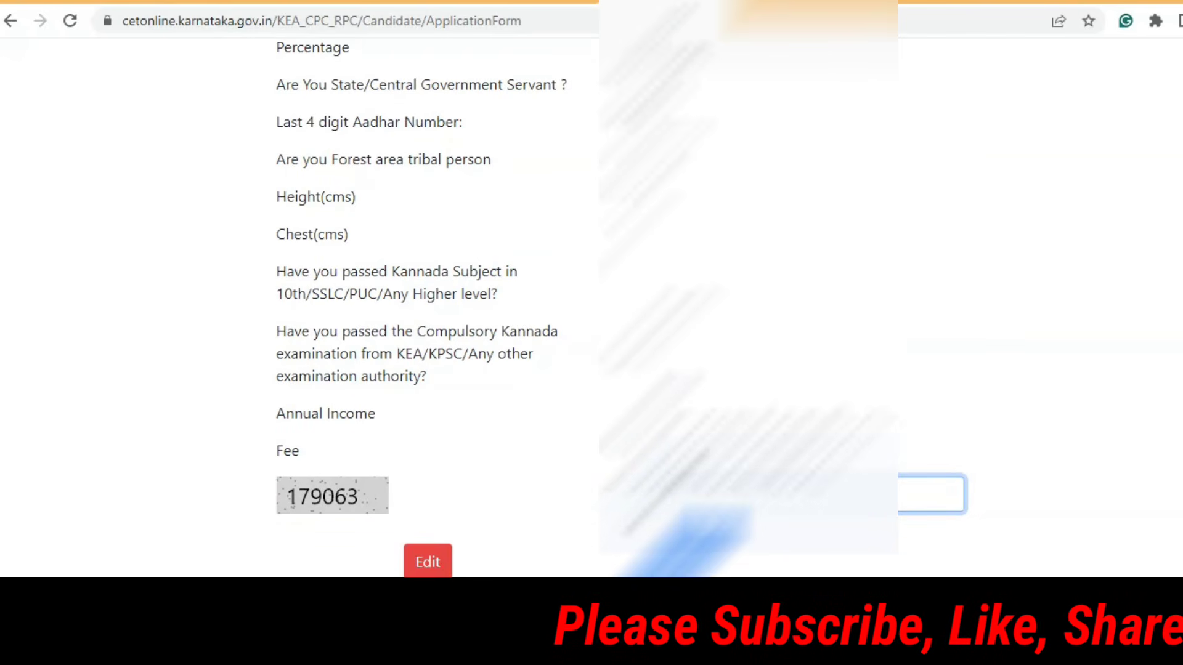
click(698, 558)
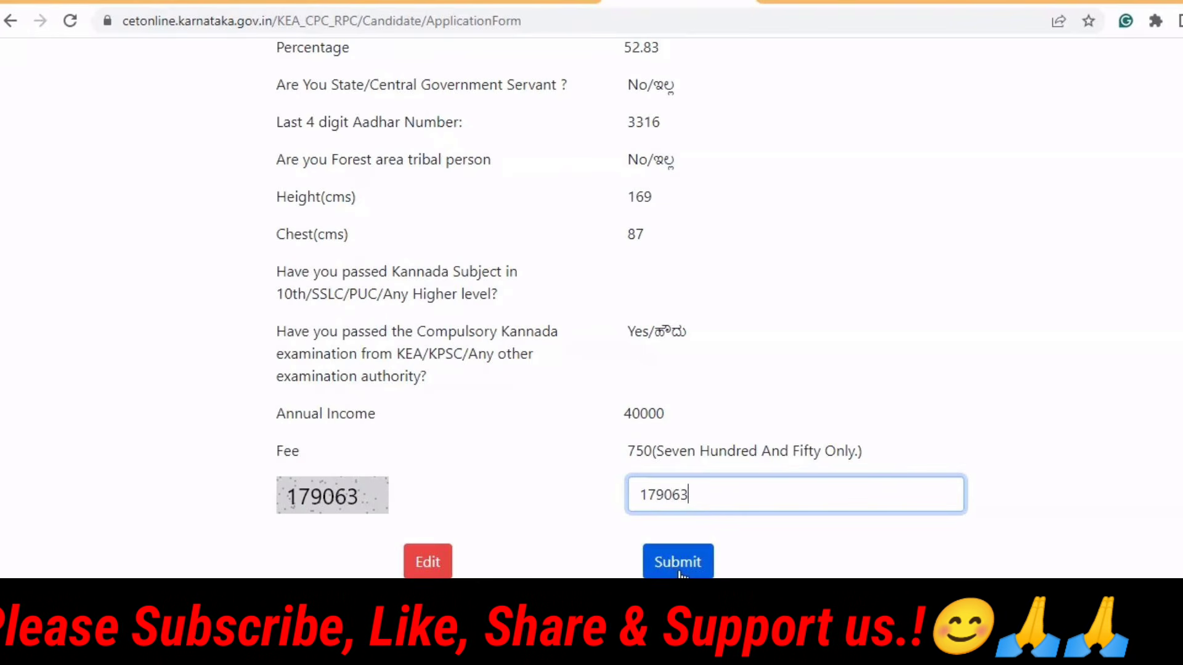
click(679, 572)
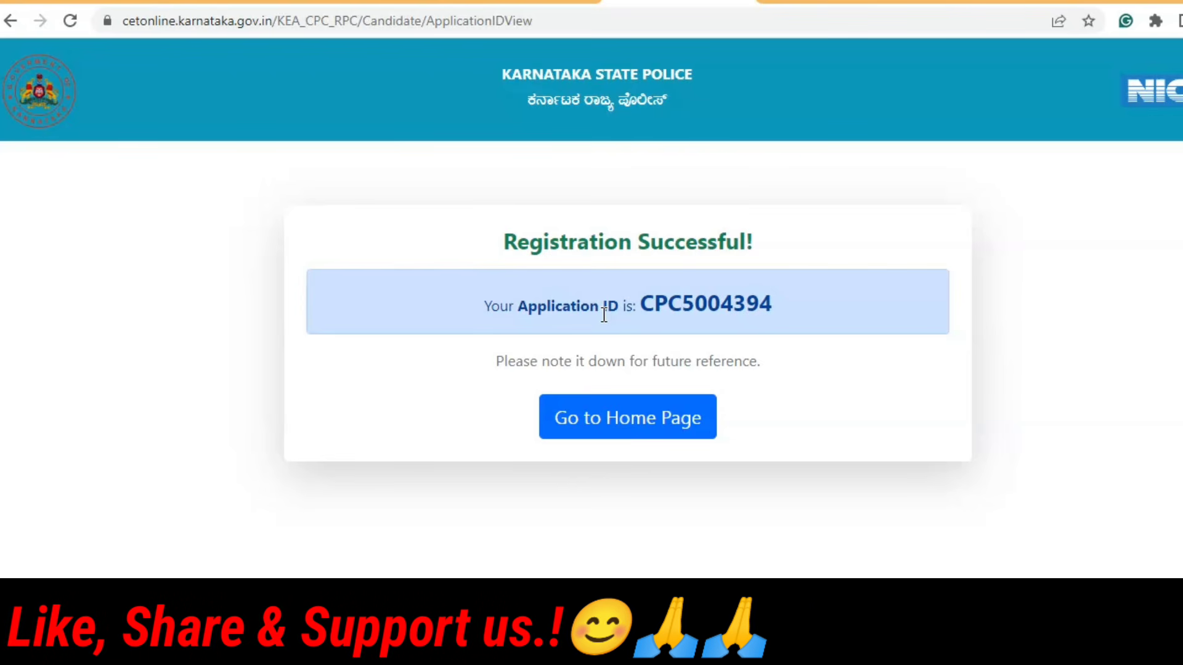
Step: Return from the Registration Successful page to the portal's home page
click(602, 428)
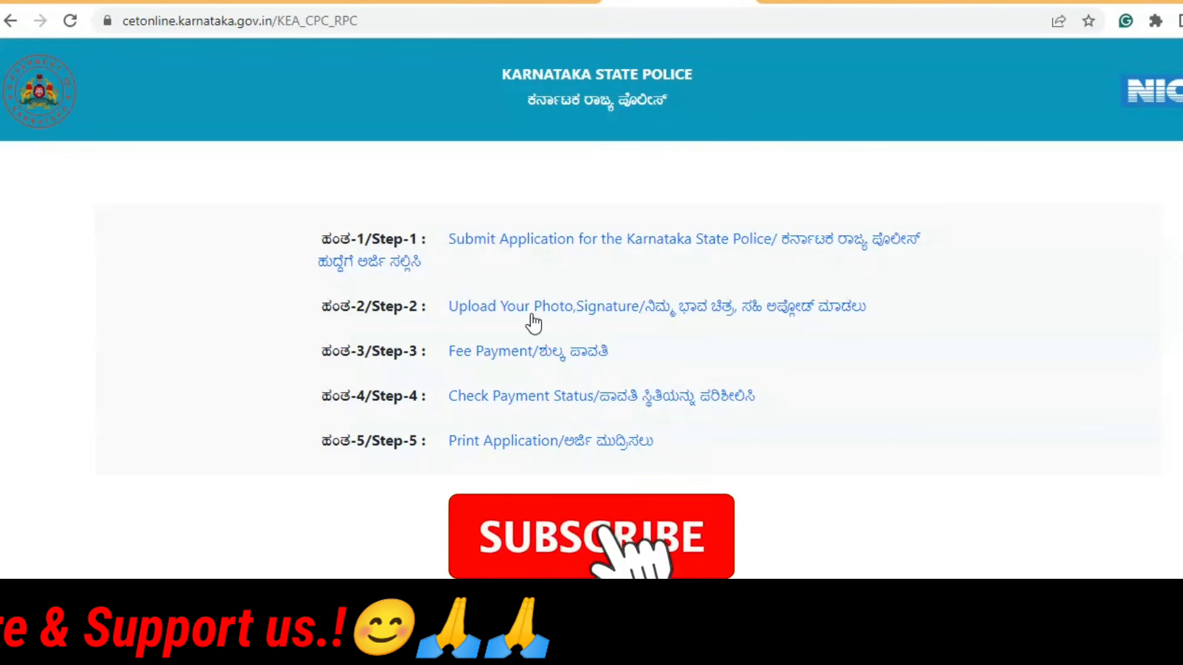
Step: Validate for Upload Your Photo, Signature with the Application ID, date of birth and captcha
click(590, 313)
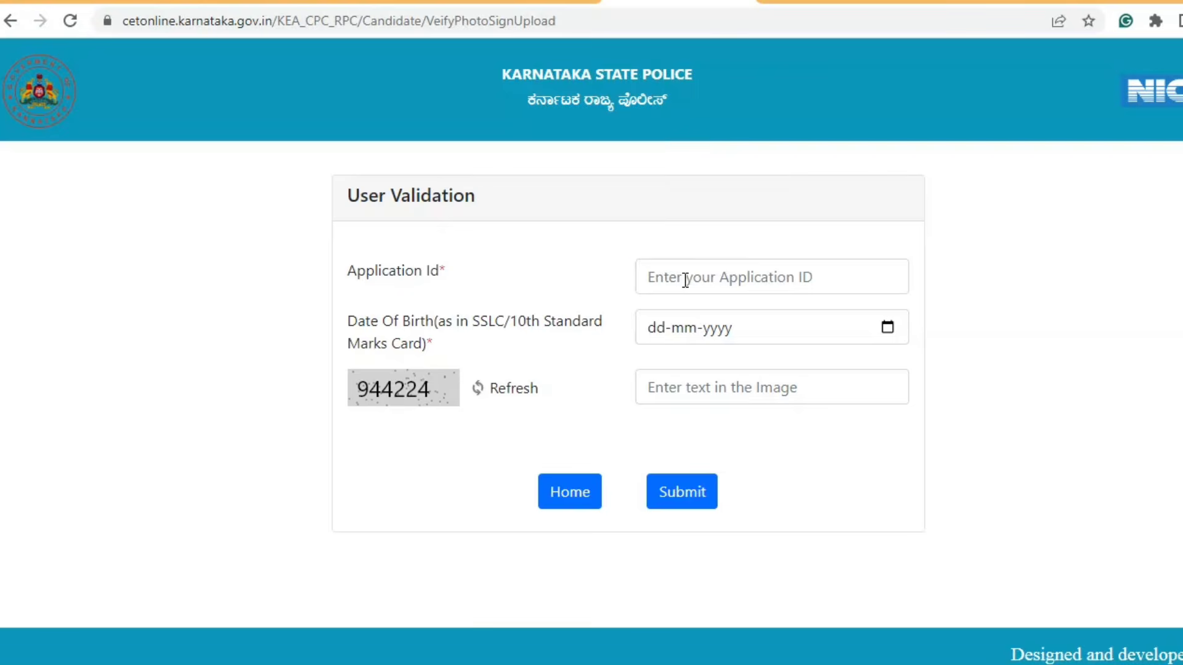
click(685, 280)
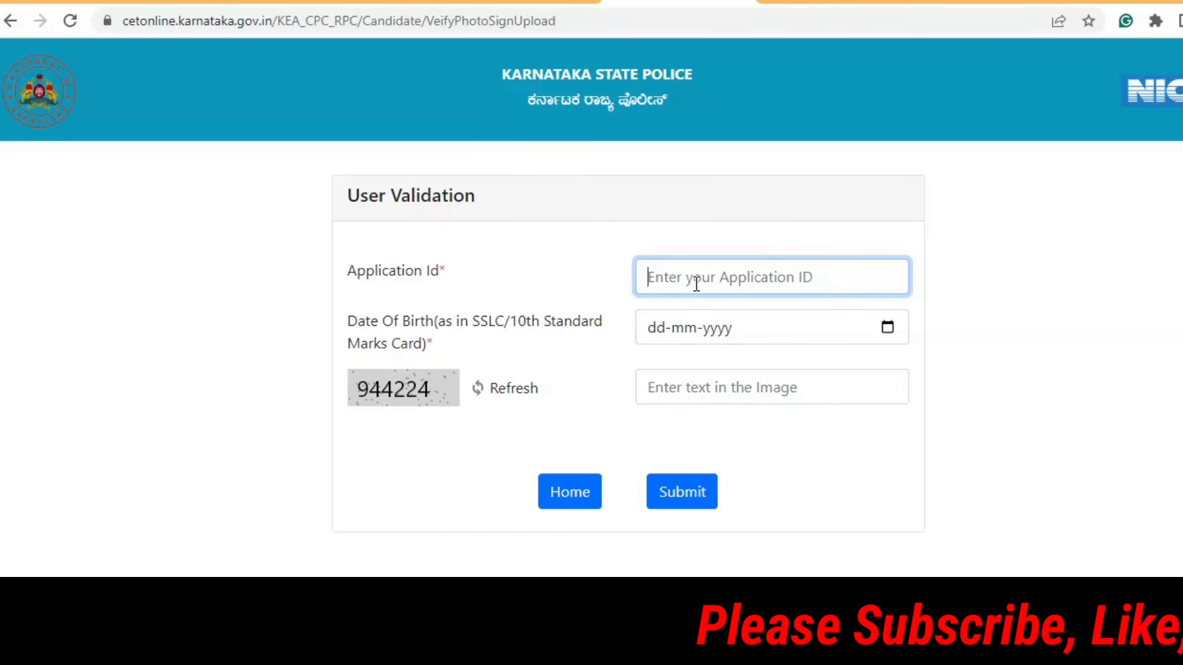
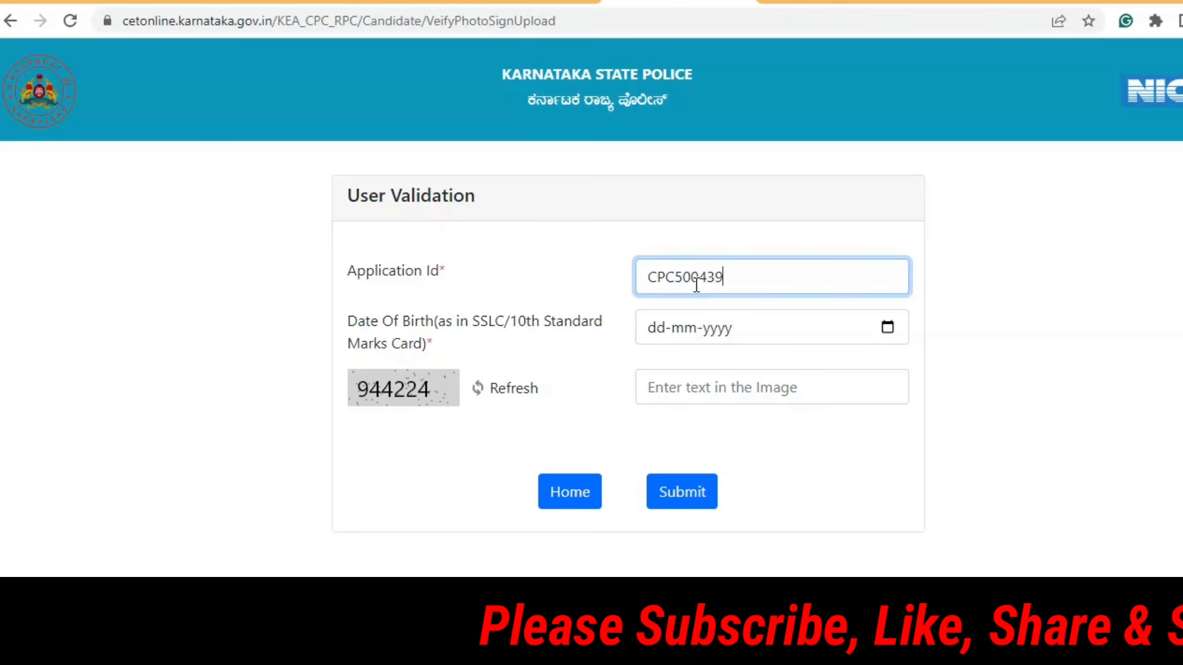
click(887, 327)
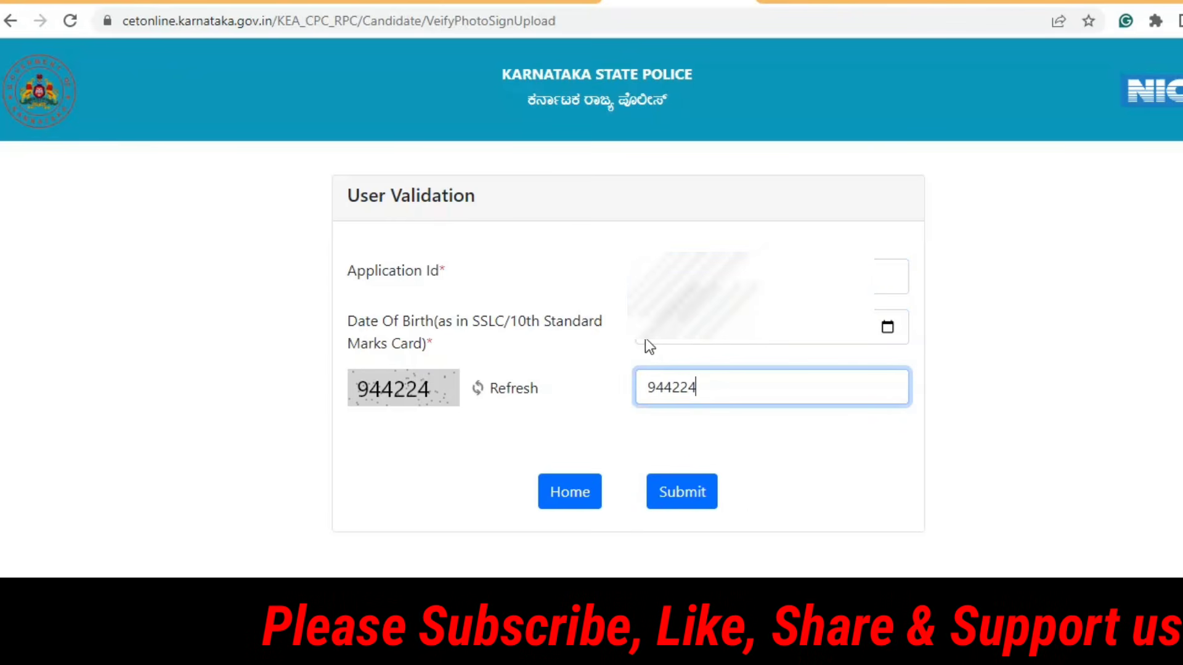
click(671, 497)
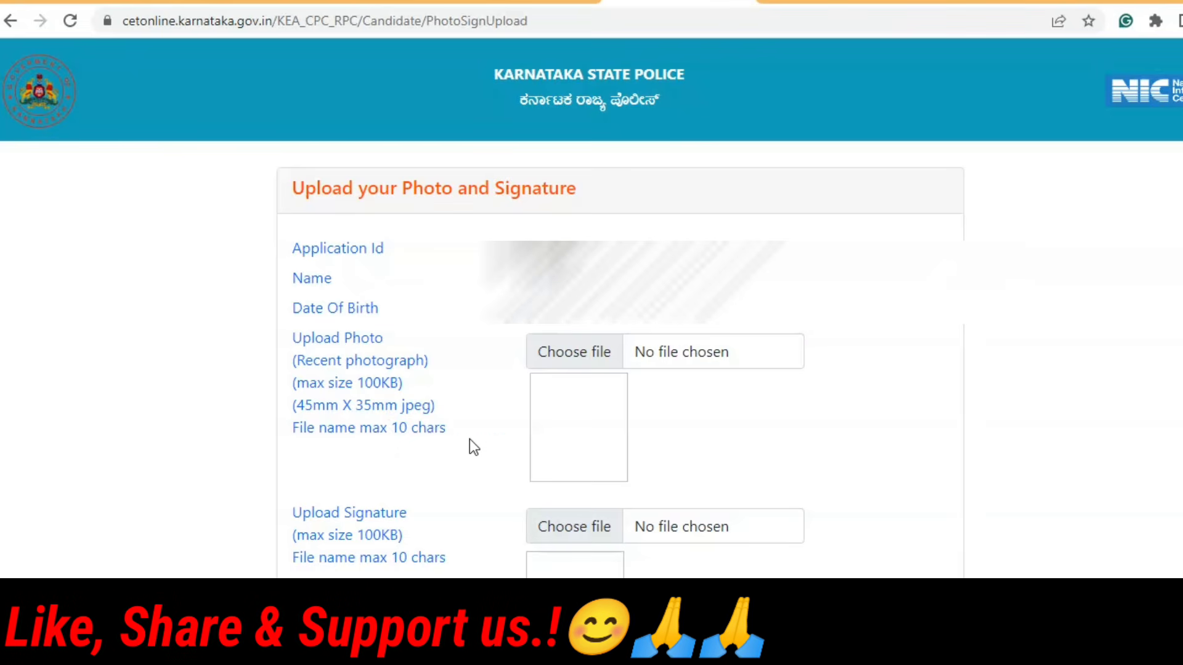
Step: Save the chosen photo and signature files and dismiss the 'uploaded successfully' alert
scroll(457, 384, down, 2)
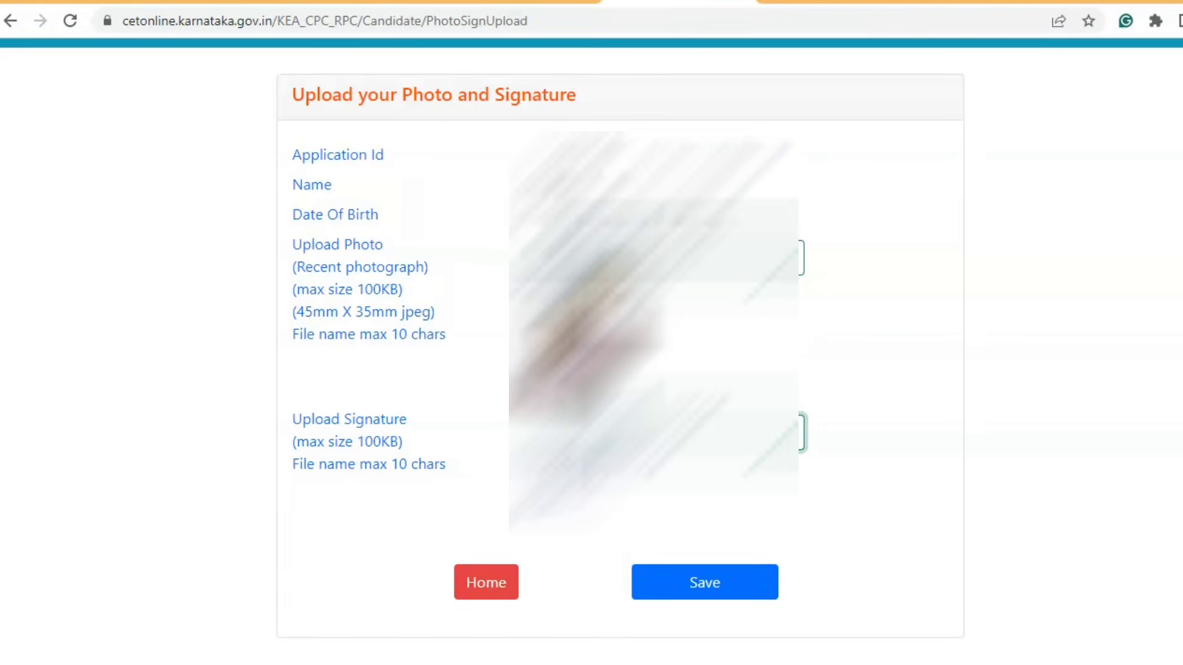
click(724, 596)
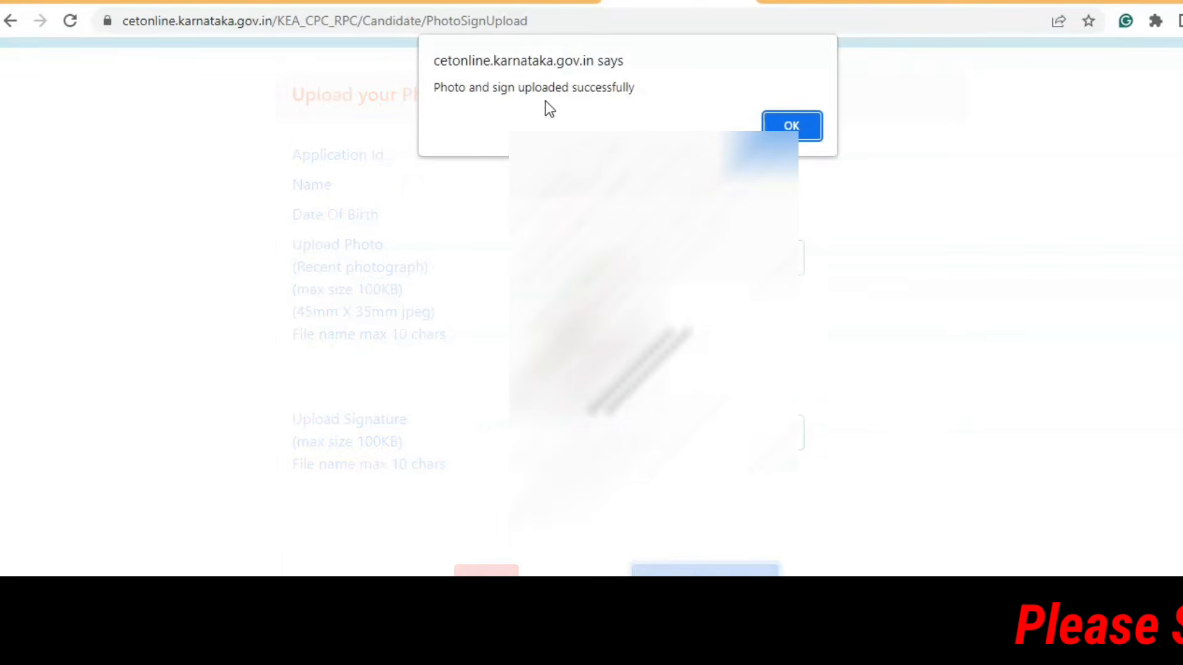
click(798, 134)
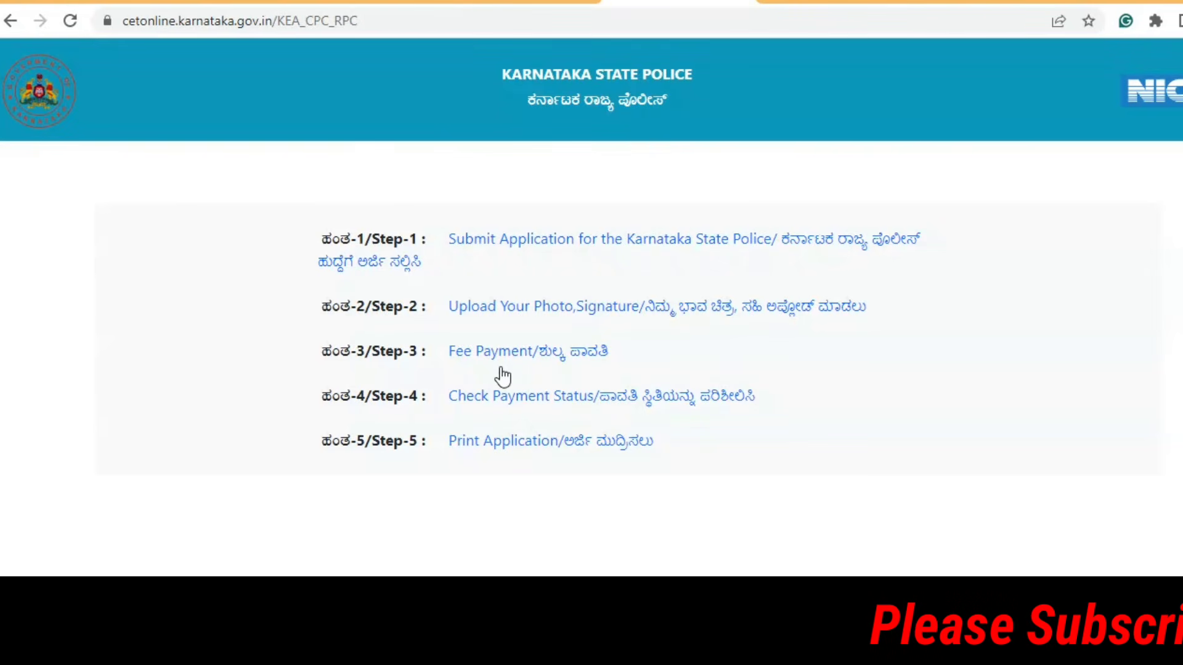
Step: Open Fee Payment and start filling in the Application ID for validation
click(547, 359)
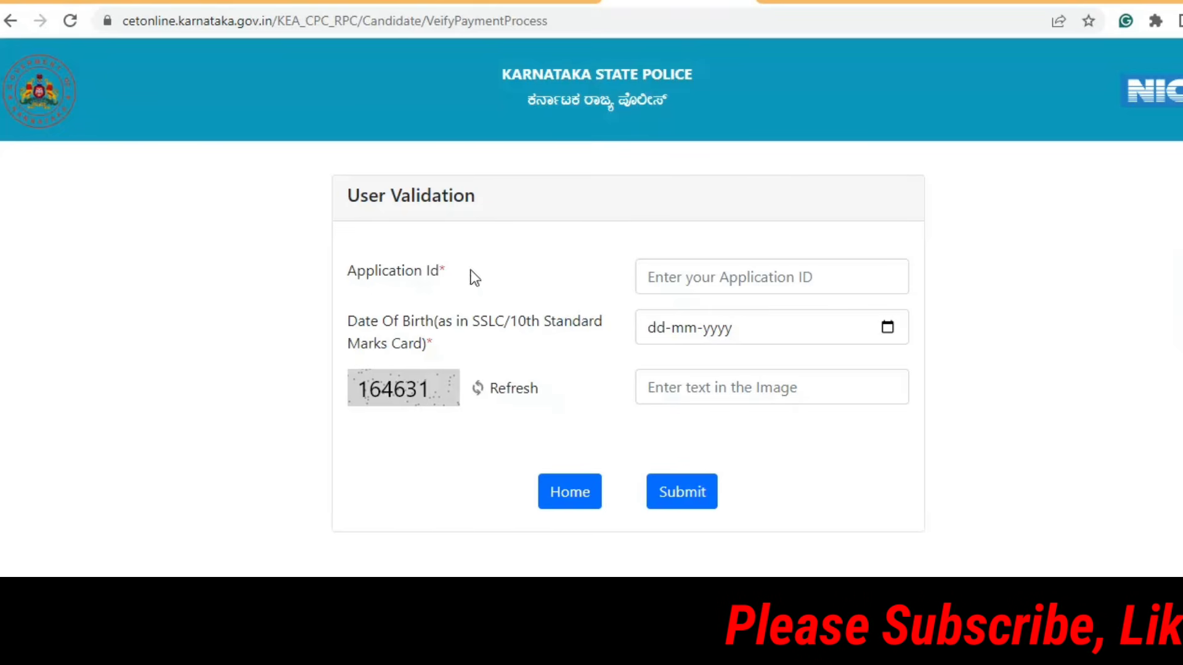
click(704, 282)
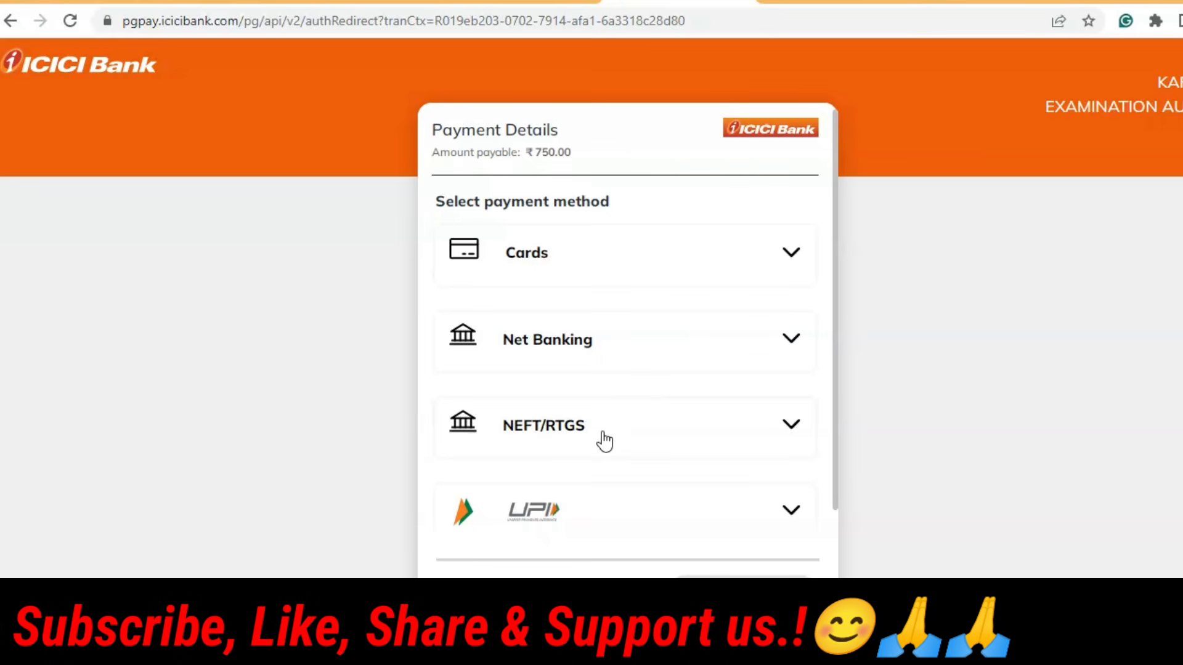
Step: Expand and collapse the Cards payment option, then expand the UPI option
scroll(586, 528, down, 2)
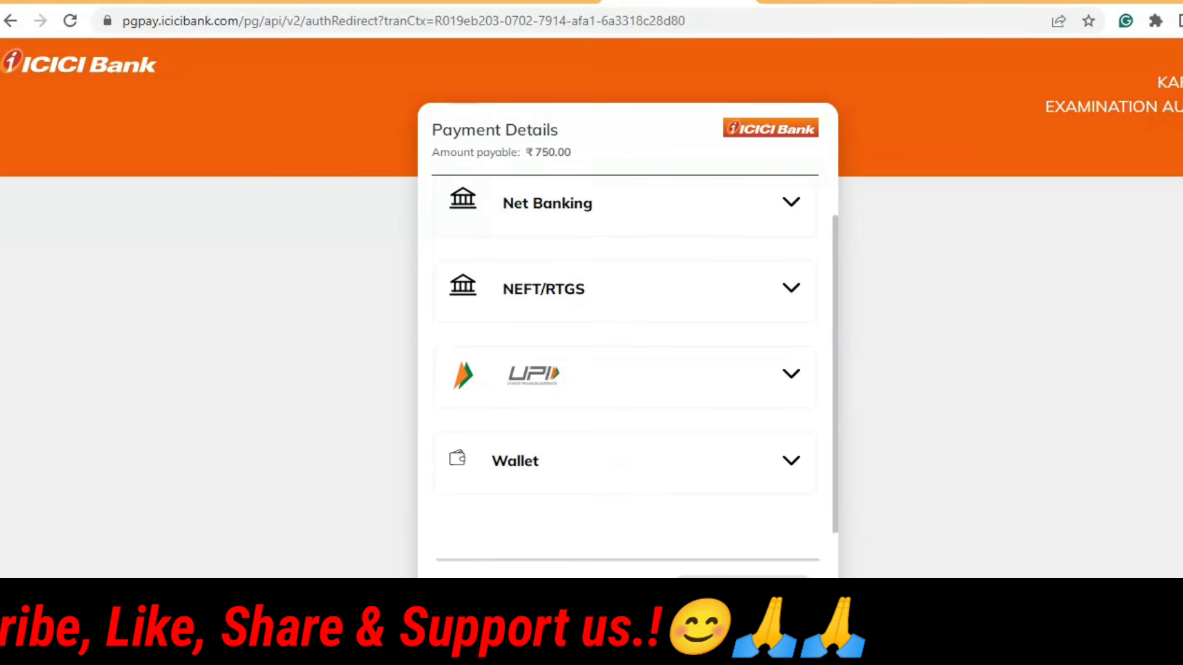
scroll(565, 364, up, 2)
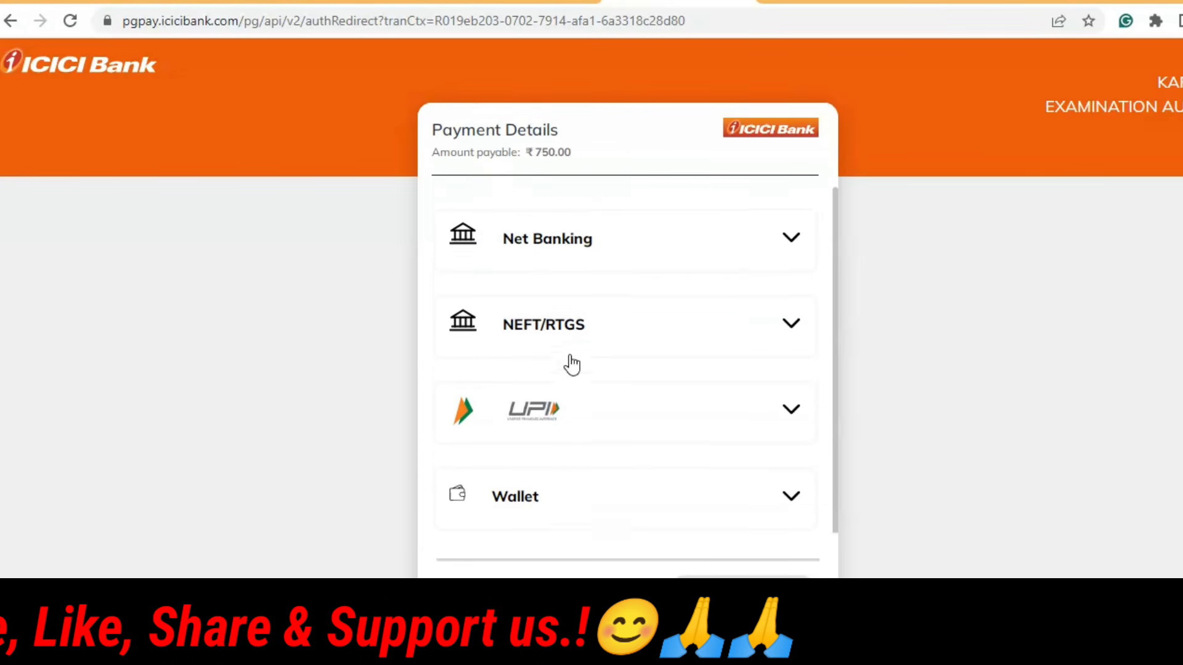
click(539, 254)
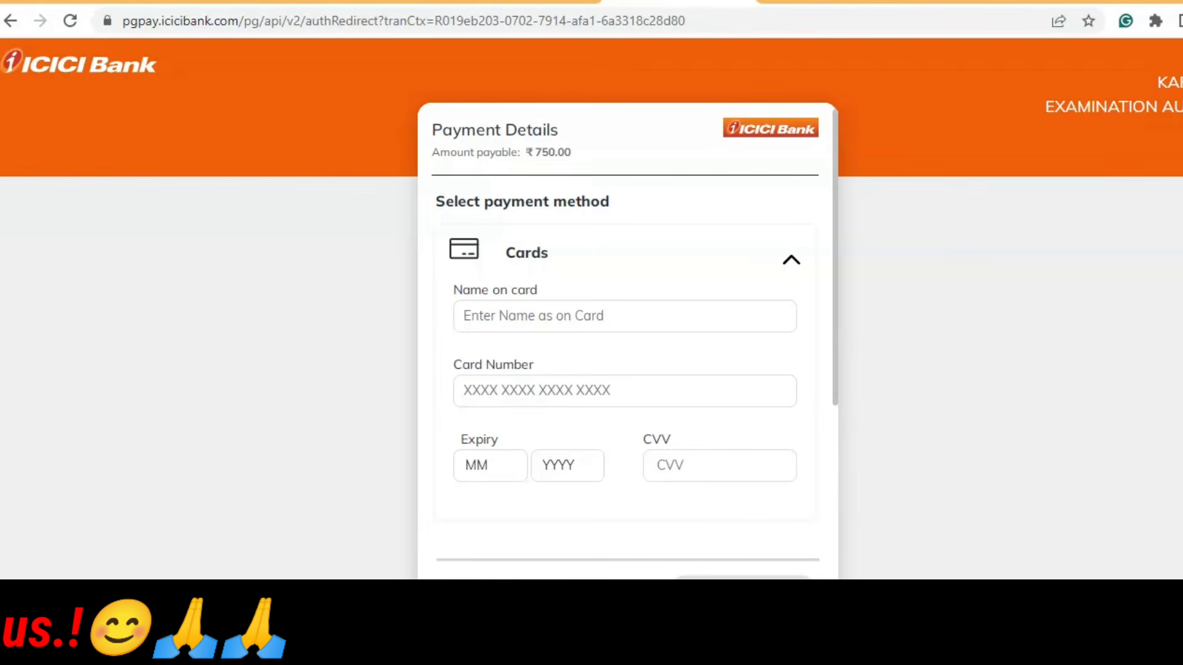
click(794, 259)
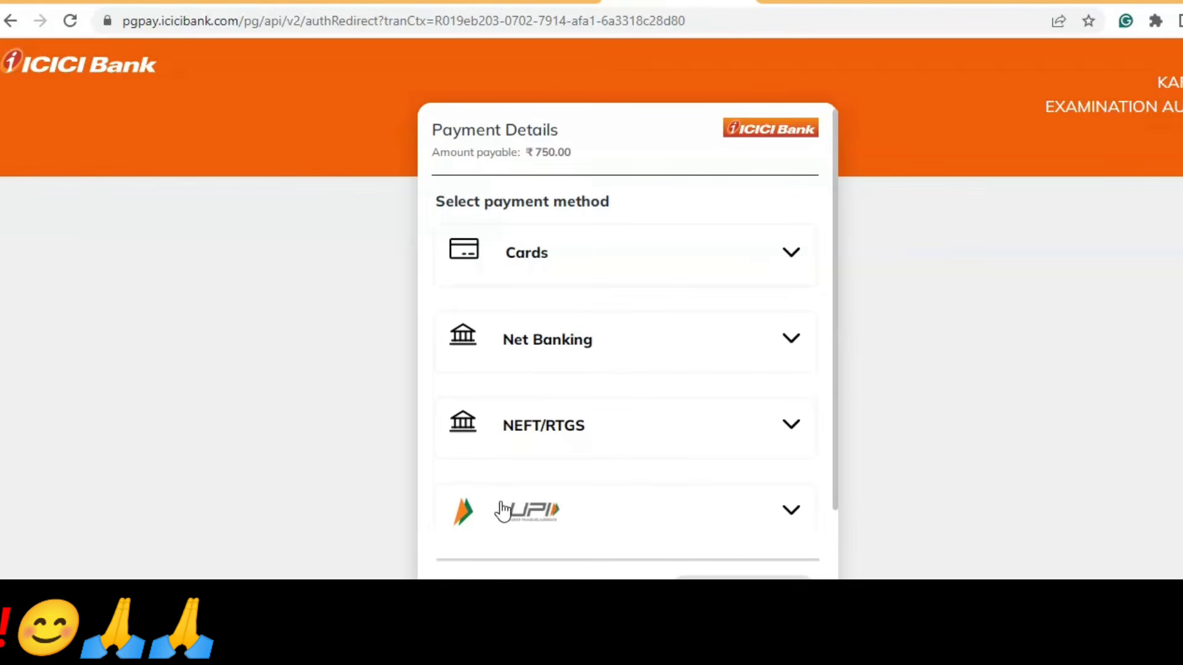
click(792, 511)
scroll(678, 514, down, 3)
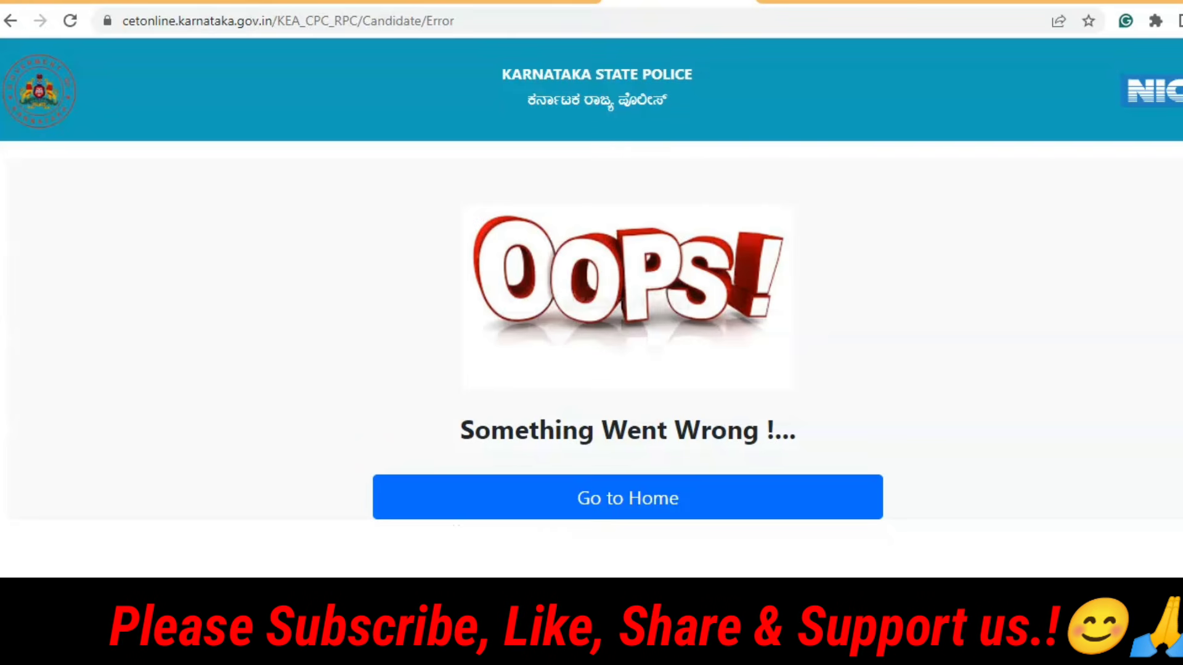
Step: Go home from the error page, open Check Payment Status, then return to the steps list
click(615, 521)
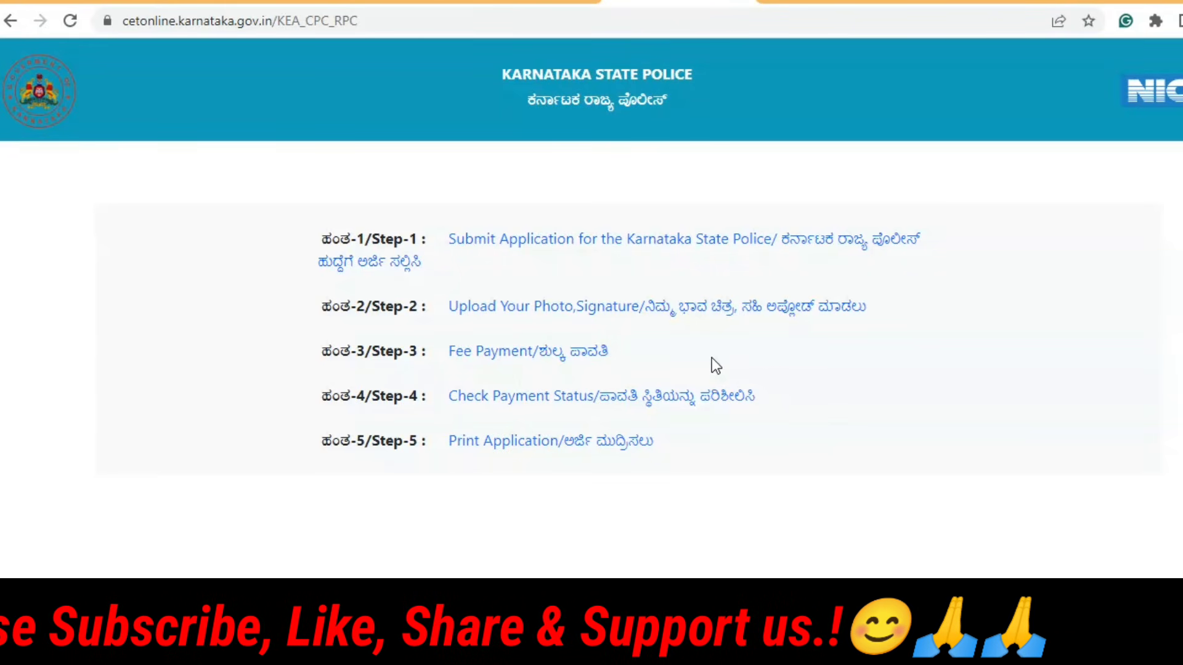
click(538, 400)
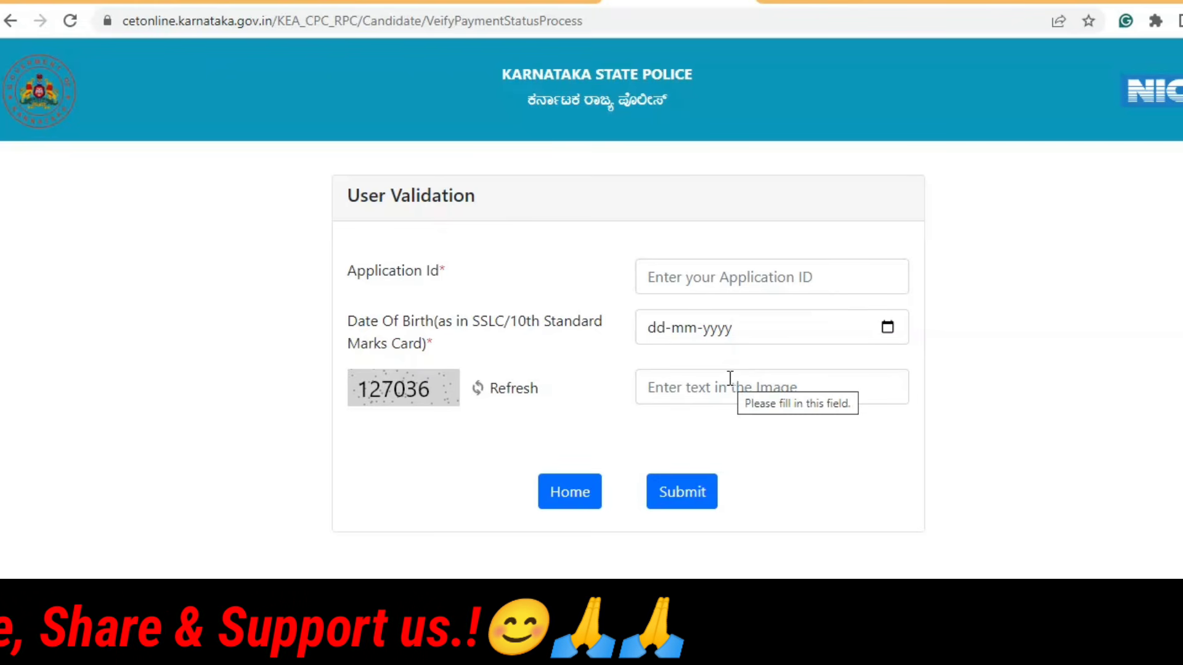
click(583, 504)
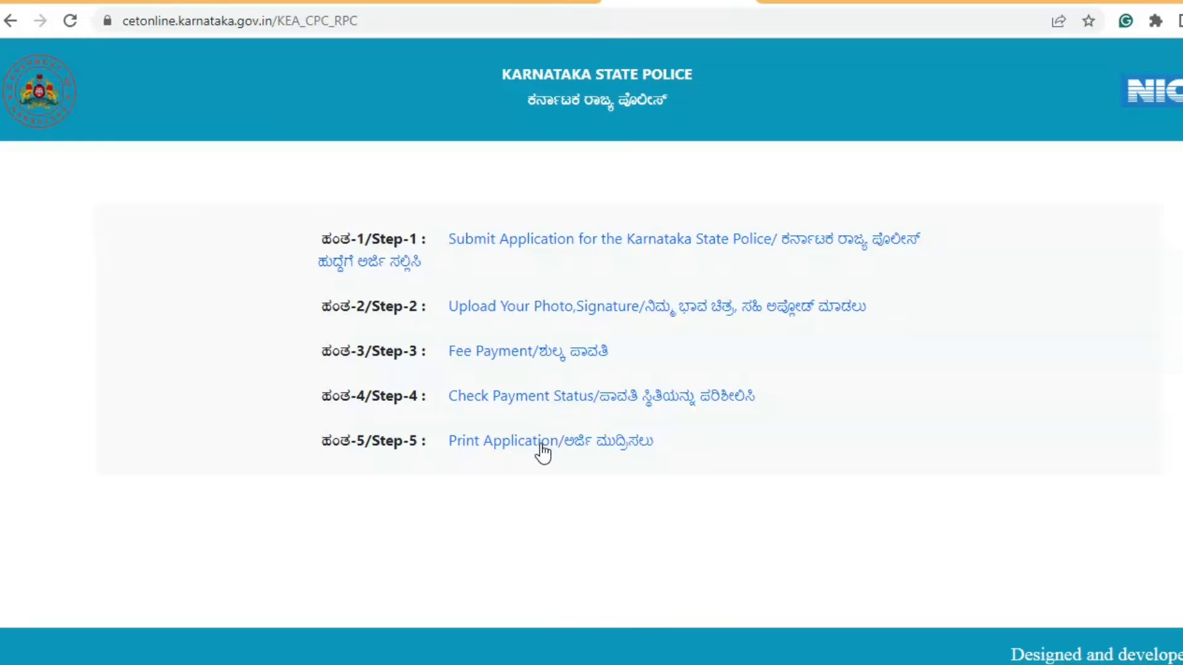
click(541, 445)
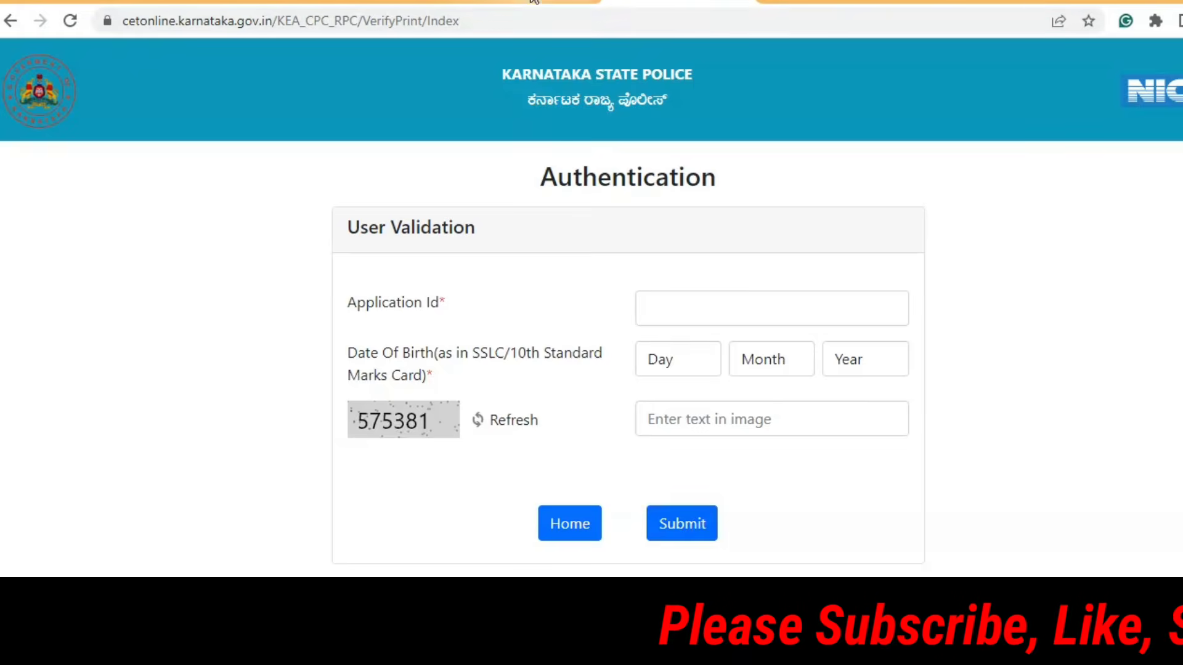
click(577, 526)
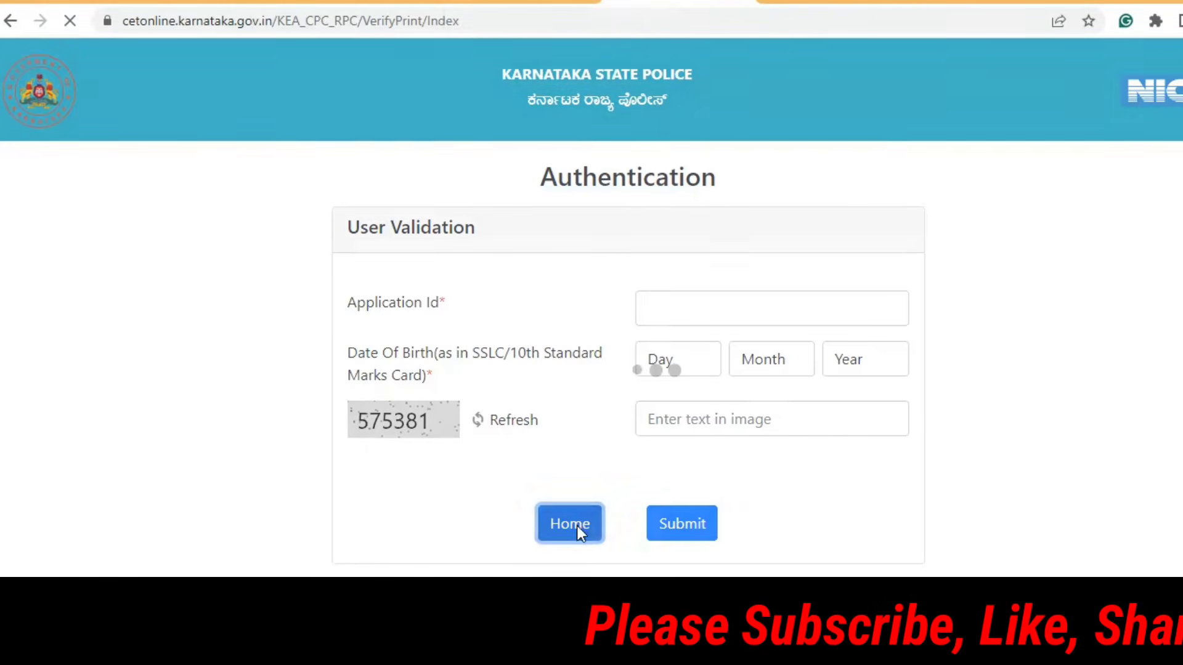